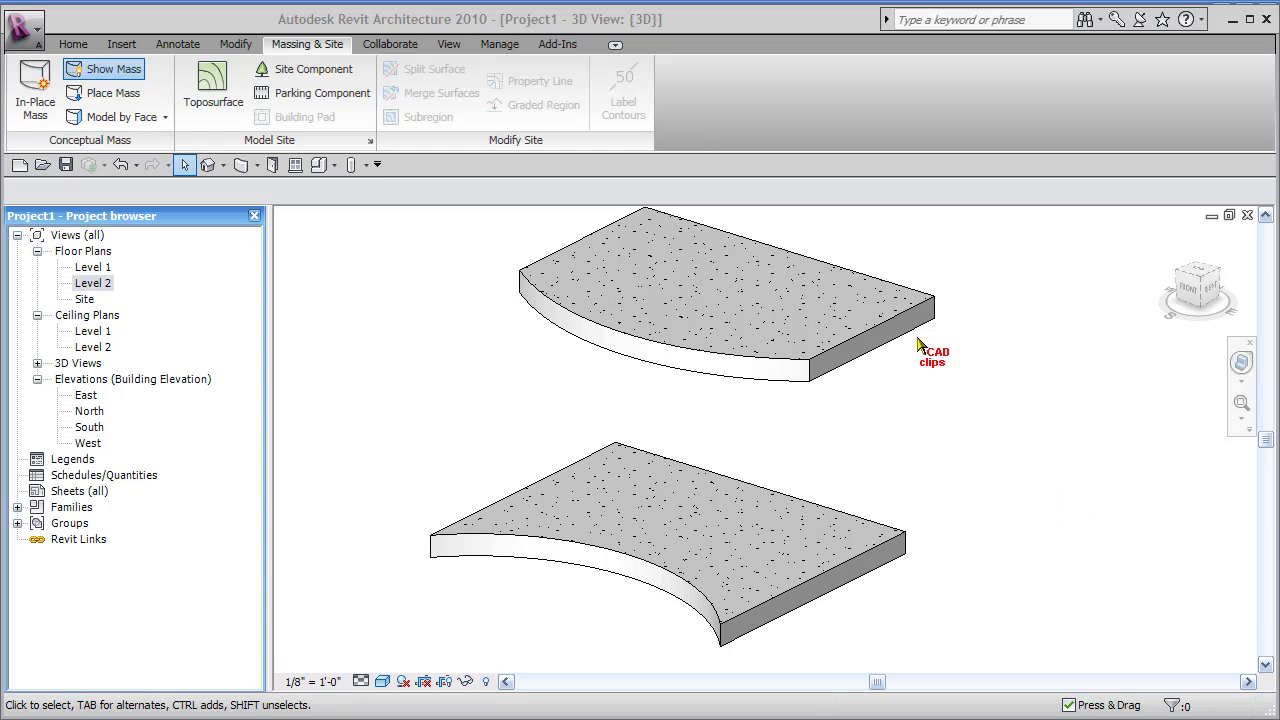
Switch the ribbon from massing and site tools to the Home tab's building tools.
left_click(72, 44)
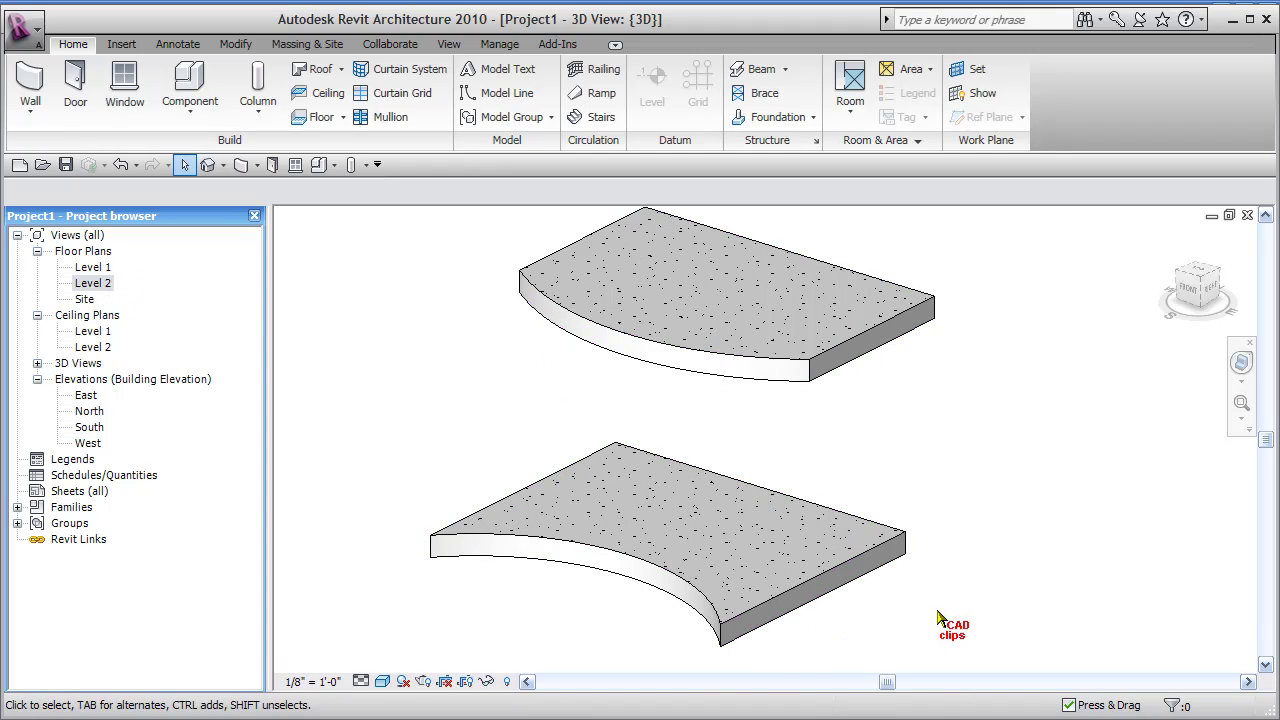
Show both curved floor slabs in wireframe (WF) and return to the Massing & Site tools.
middle_click_drag(940, 620, 948, 590, "shift")
key("w")
key("f")
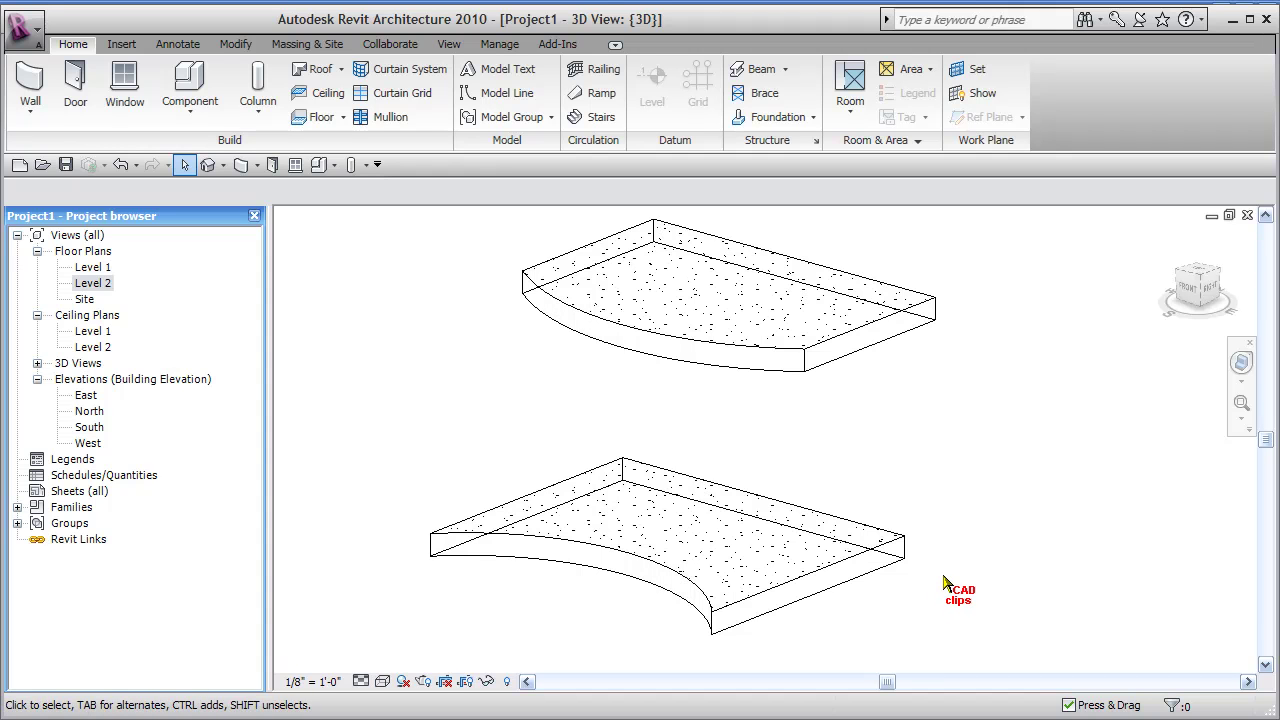
mouse_move(958, 528)
middle_mouse_down()
mouse_move(954, 546)
mouse_move(950, 535)
middle_mouse_up()
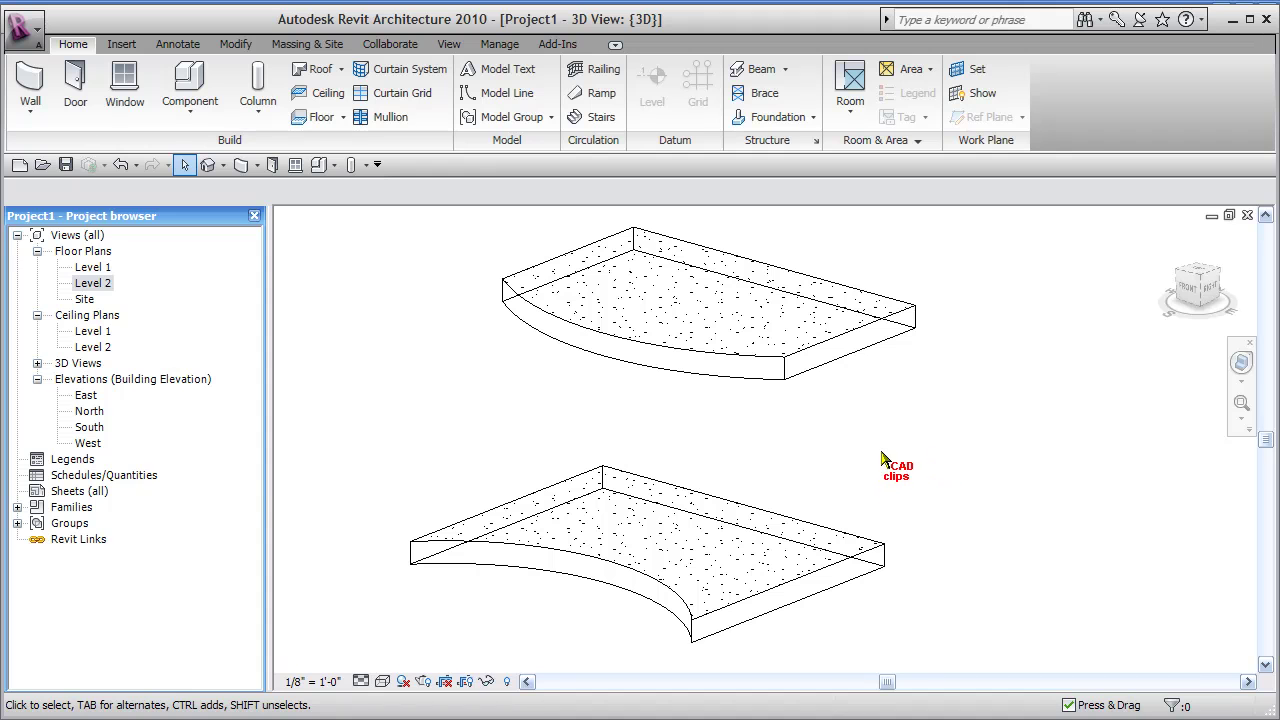
left_click(336, 44)
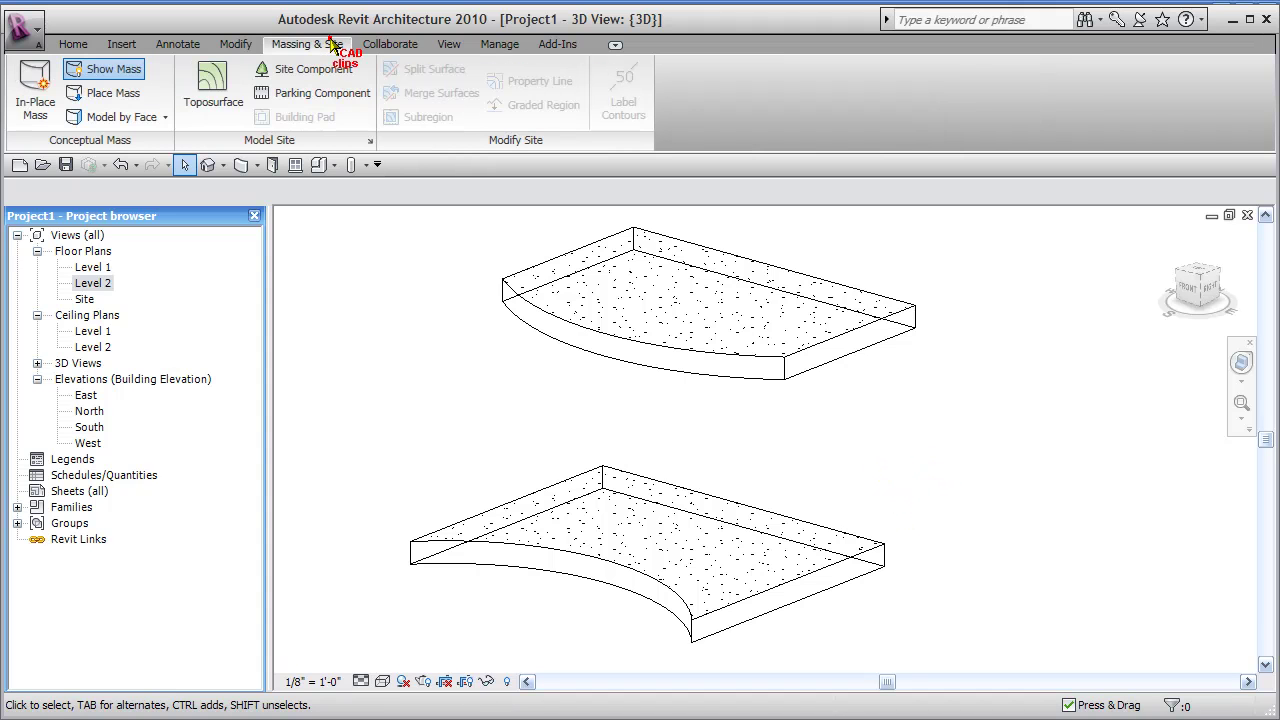
Start an in-place mass named 'Mass 1' and trace the lower floor's curved edge as a line.
left_click(42, 90)
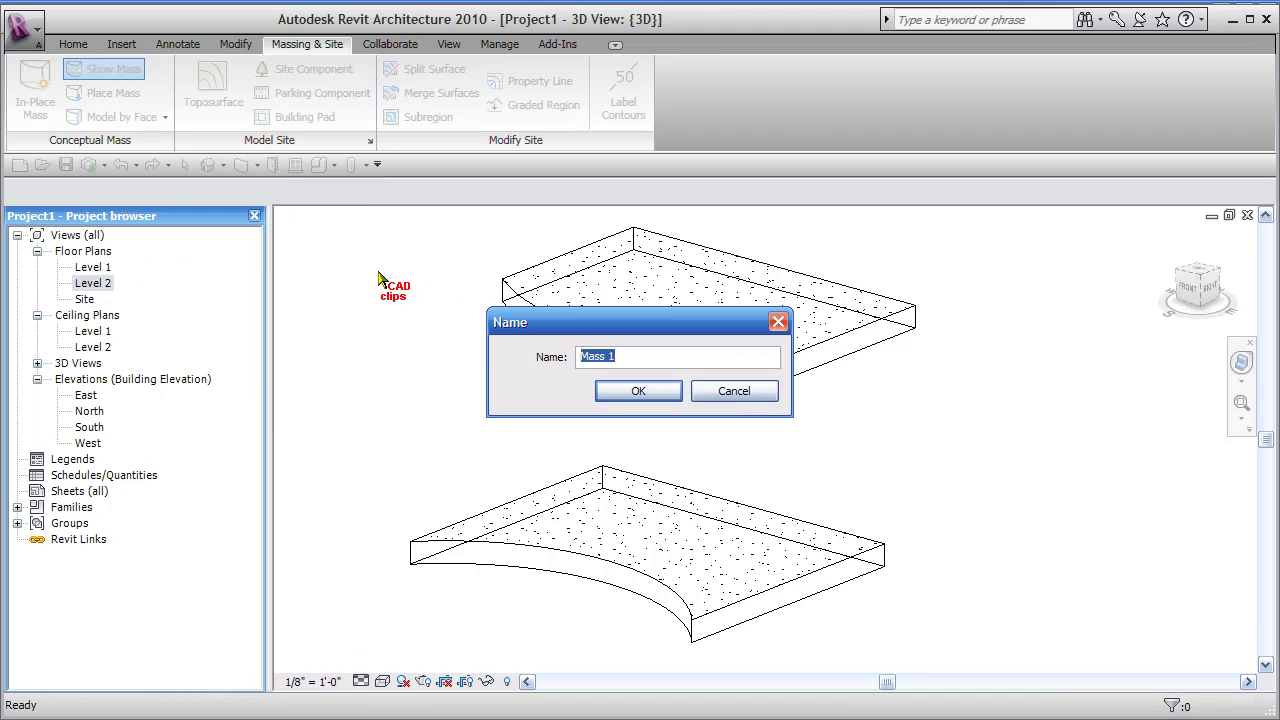
left_click(640, 391)
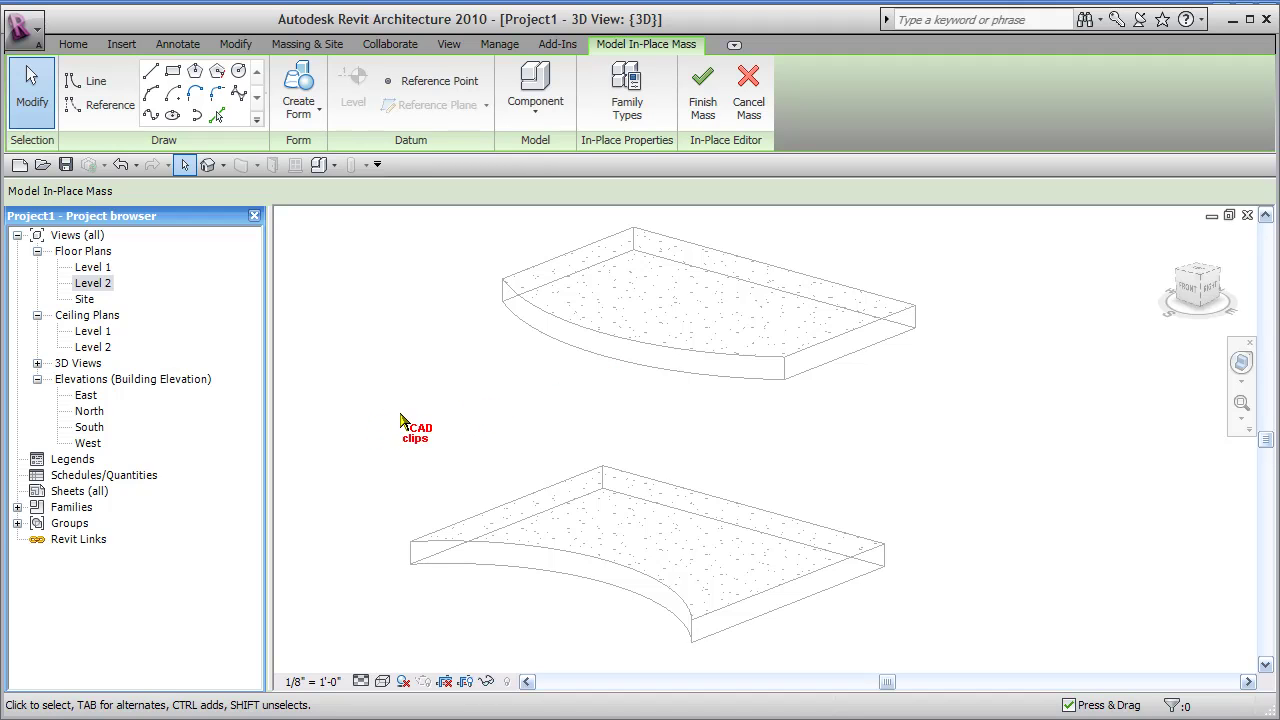
left_click(217, 115)
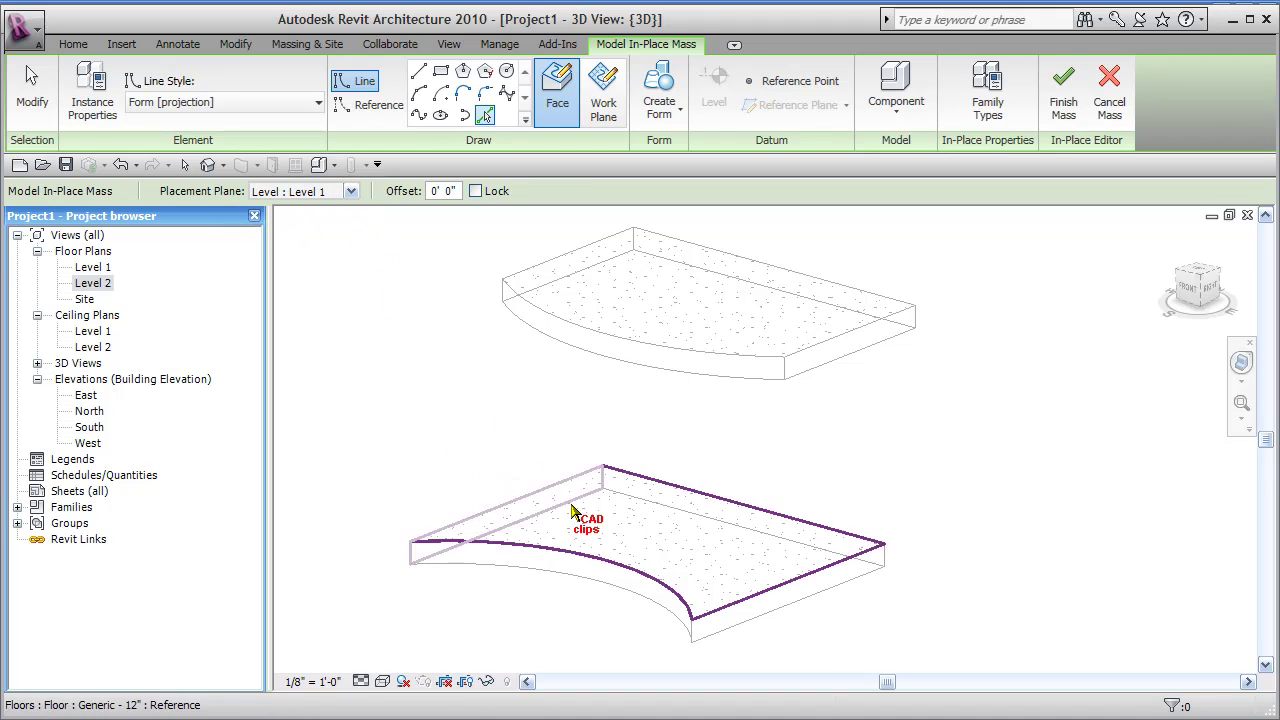
left_click(580, 565)
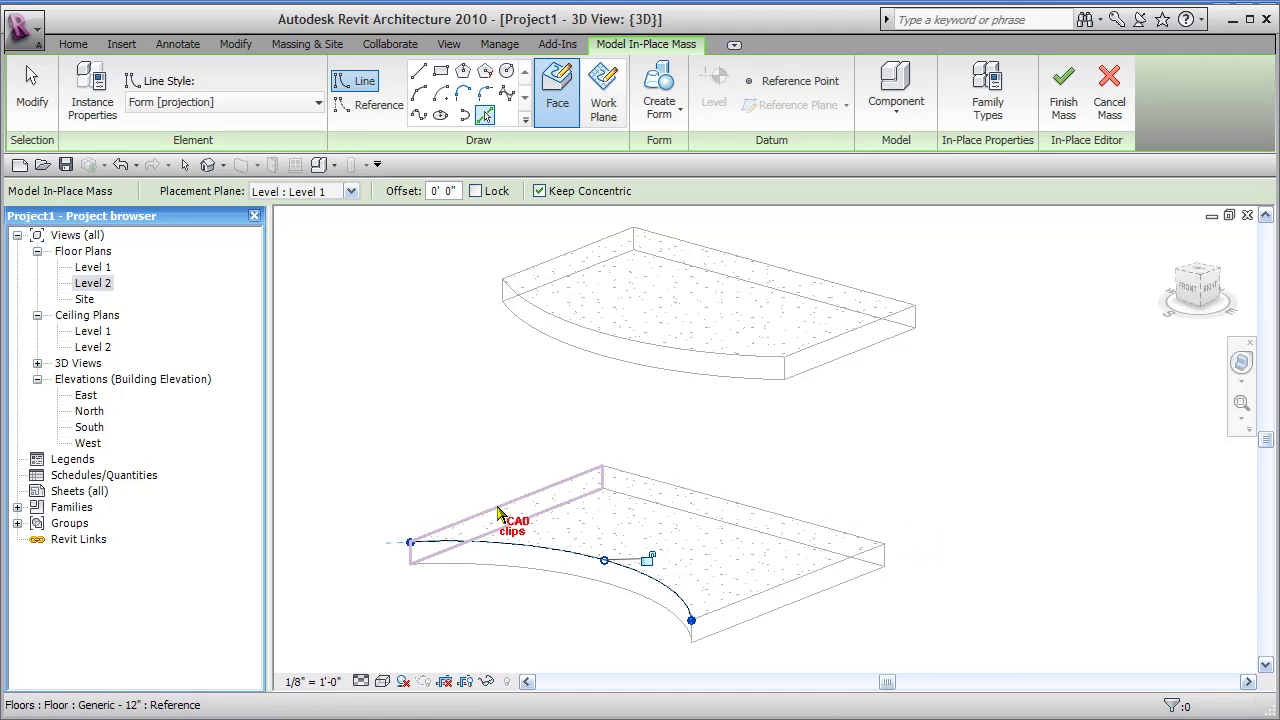
key("Tab")
left_click(600, 508)
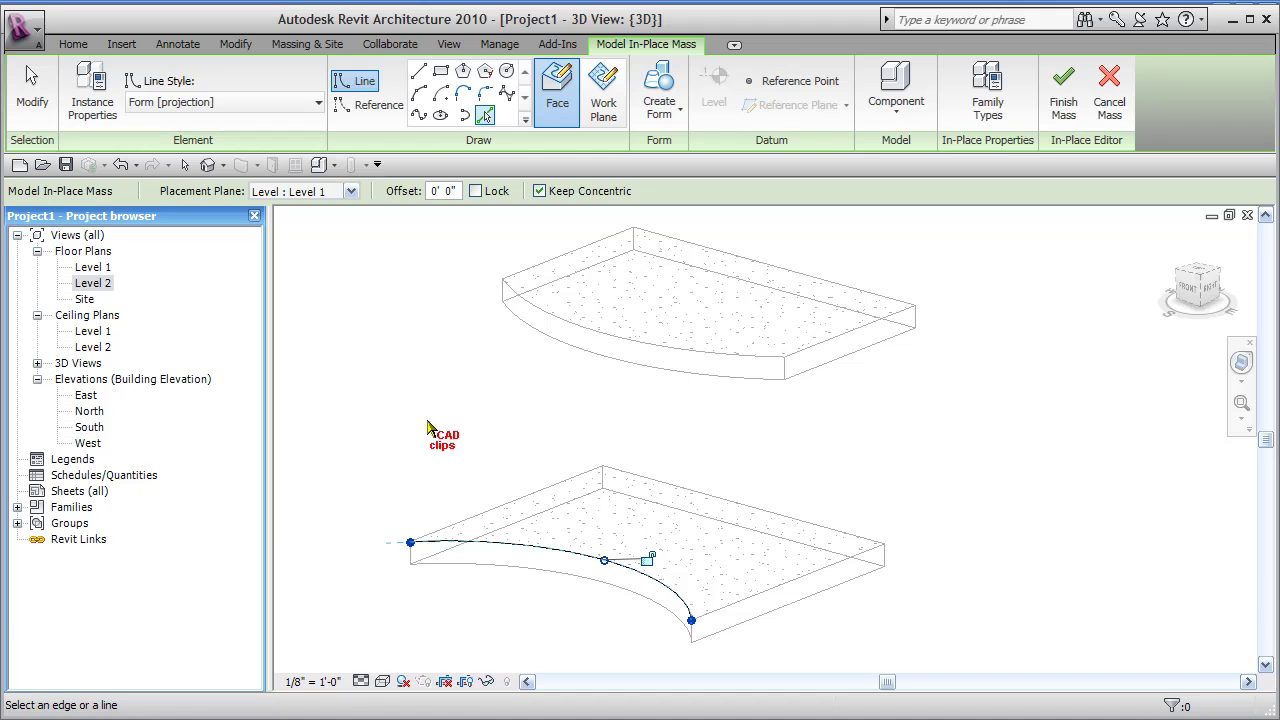
left_click(486, 116)
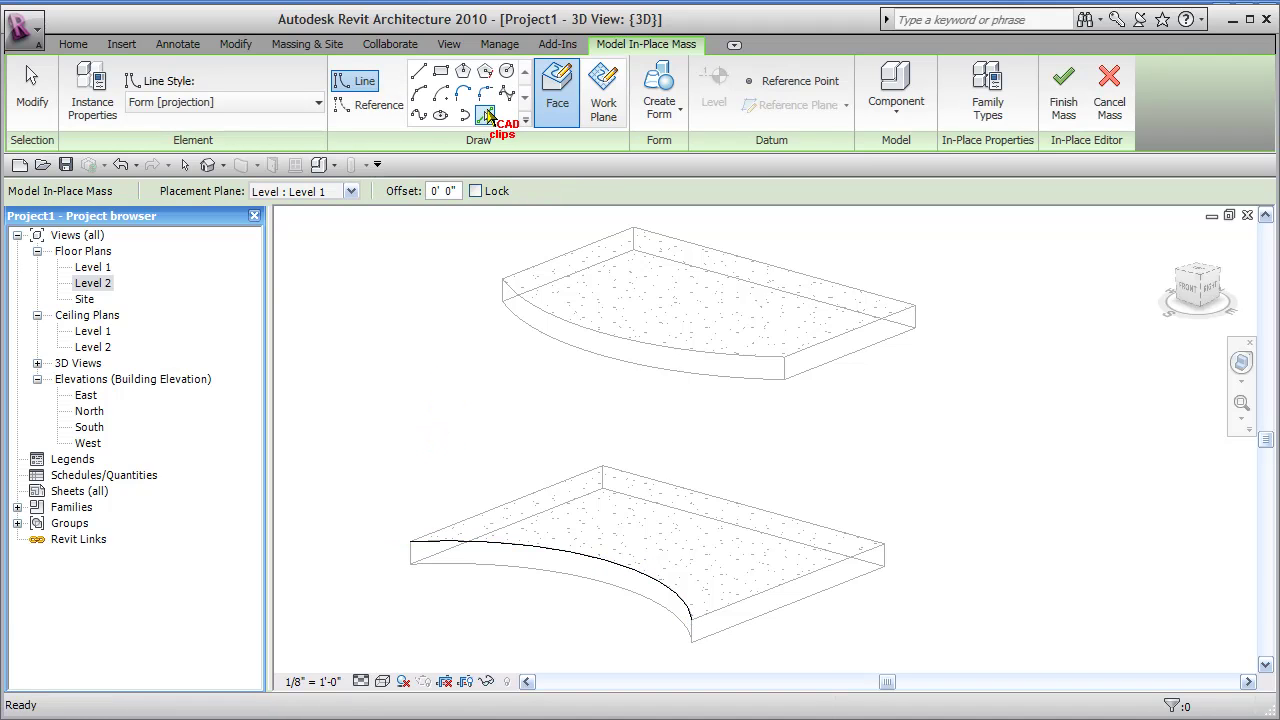
left_click(351, 191)
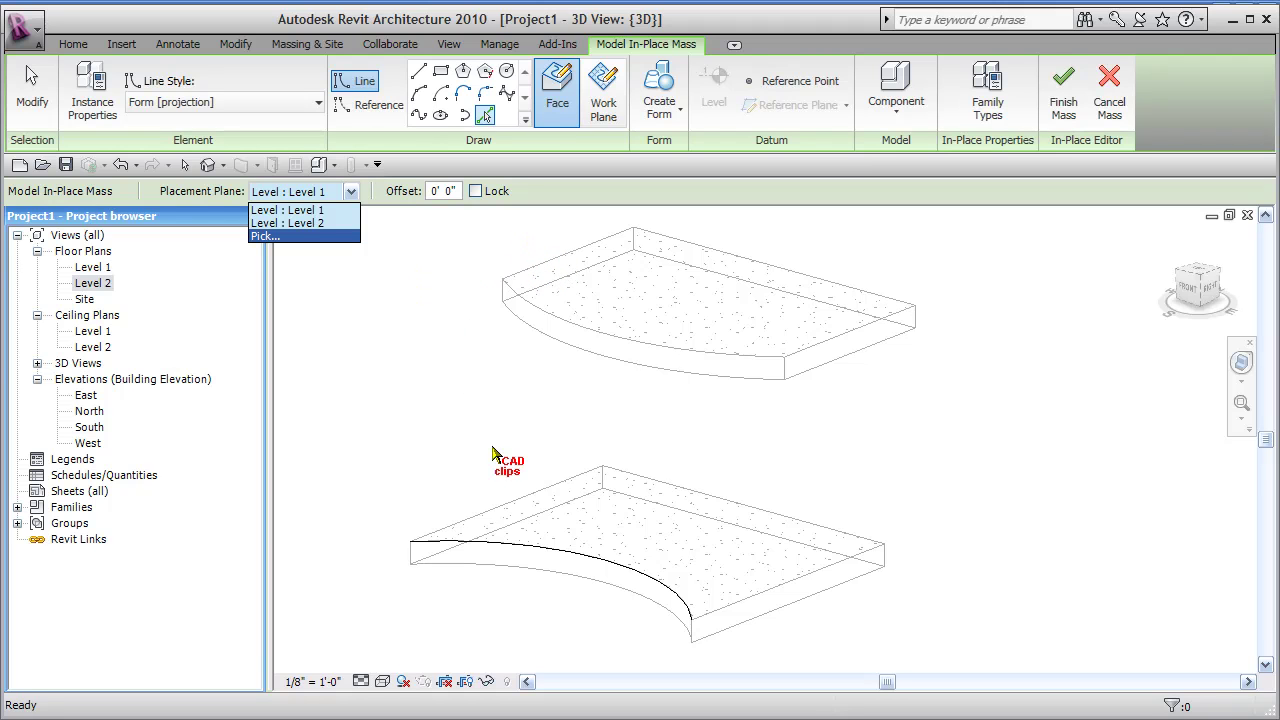
Make the upper floor the placement plane and trace its curved front edge as a second line.
left_click(264, 238)
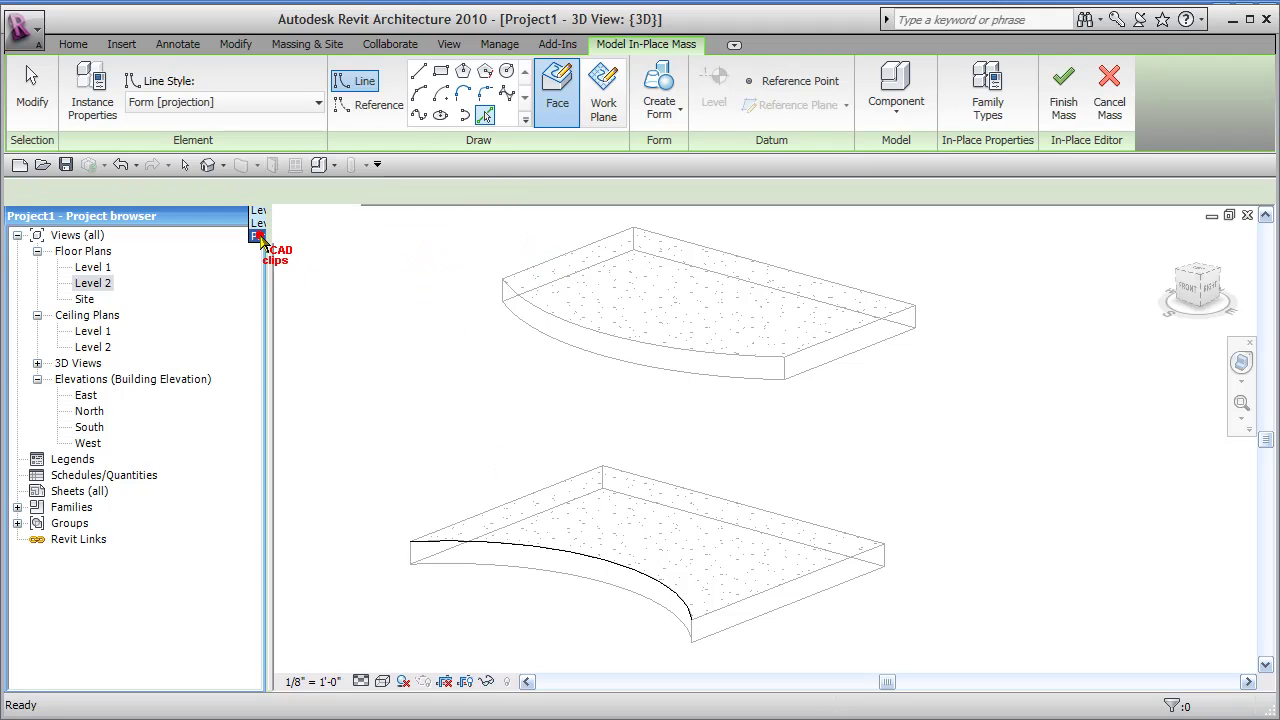
left_click(547, 335)
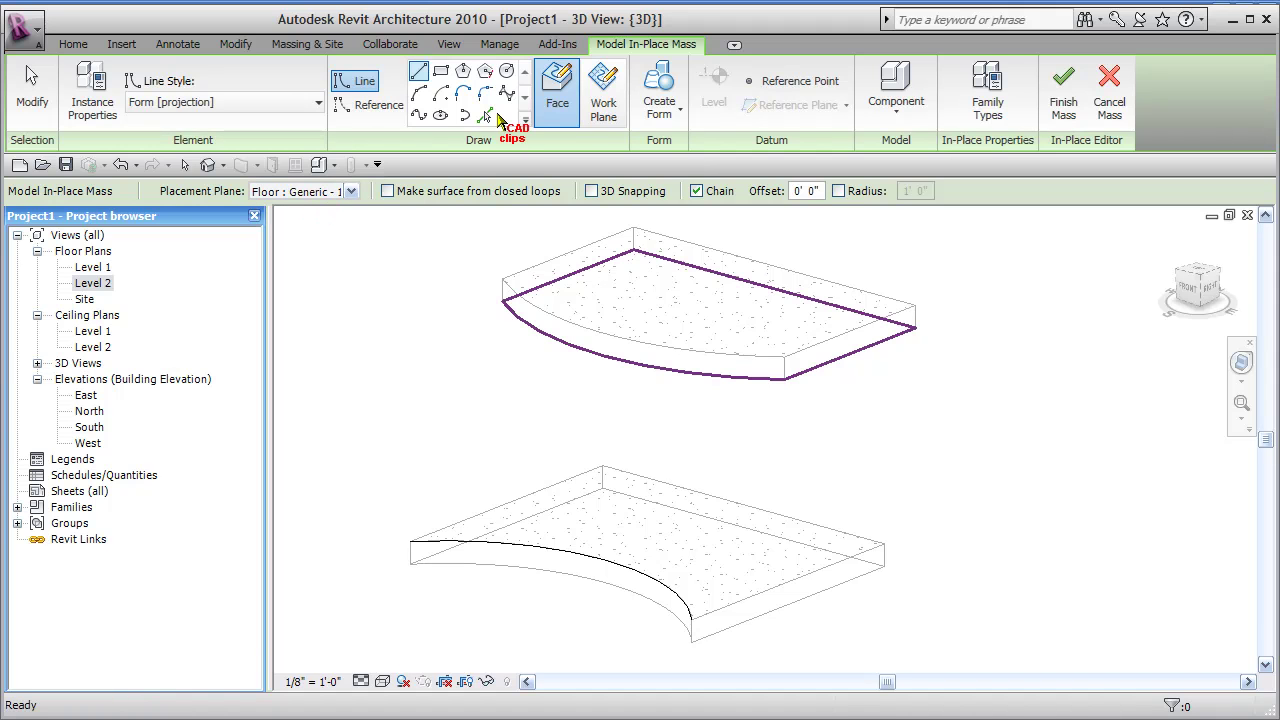
left_click(485, 115)
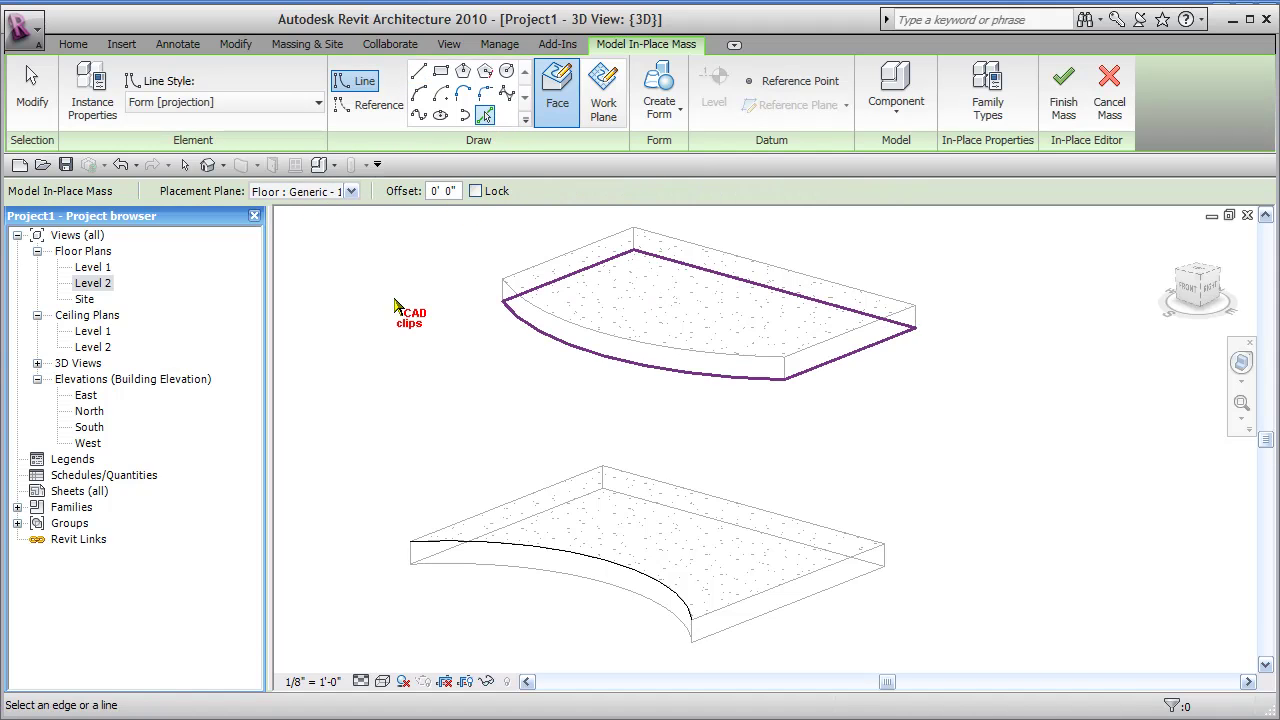
left_click(600, 362)
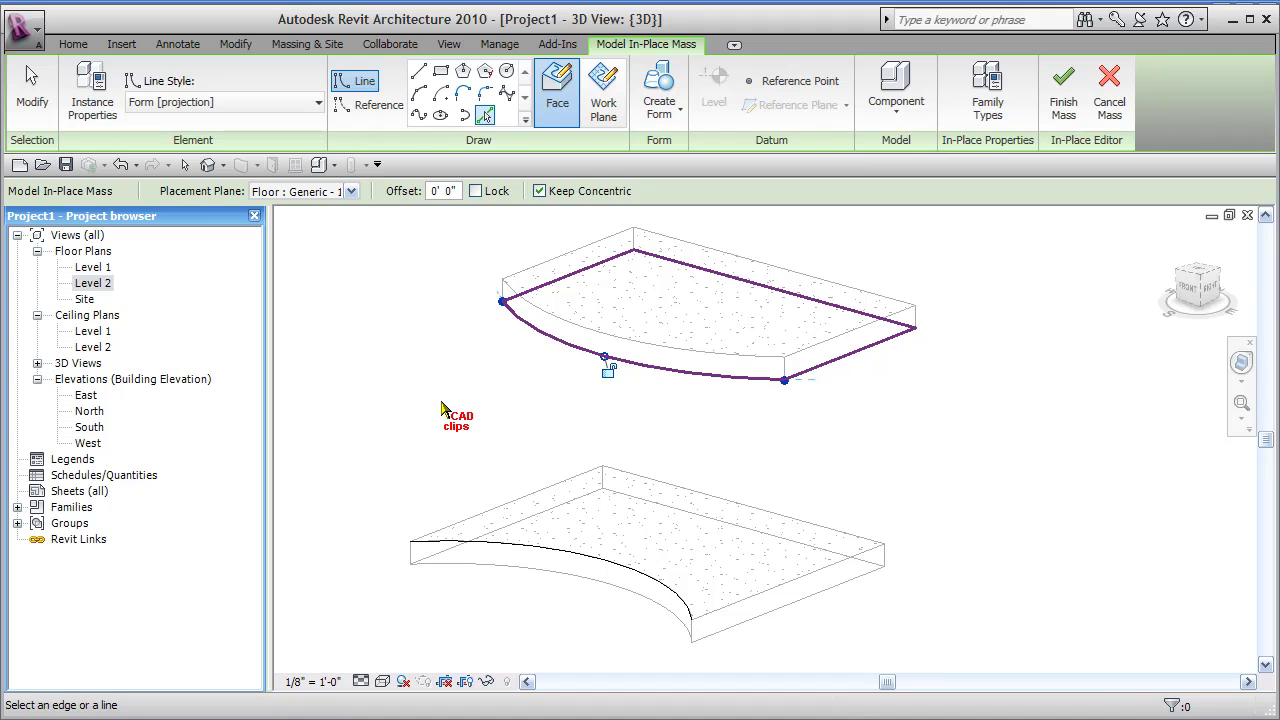
key("Escape")
key("Escape")
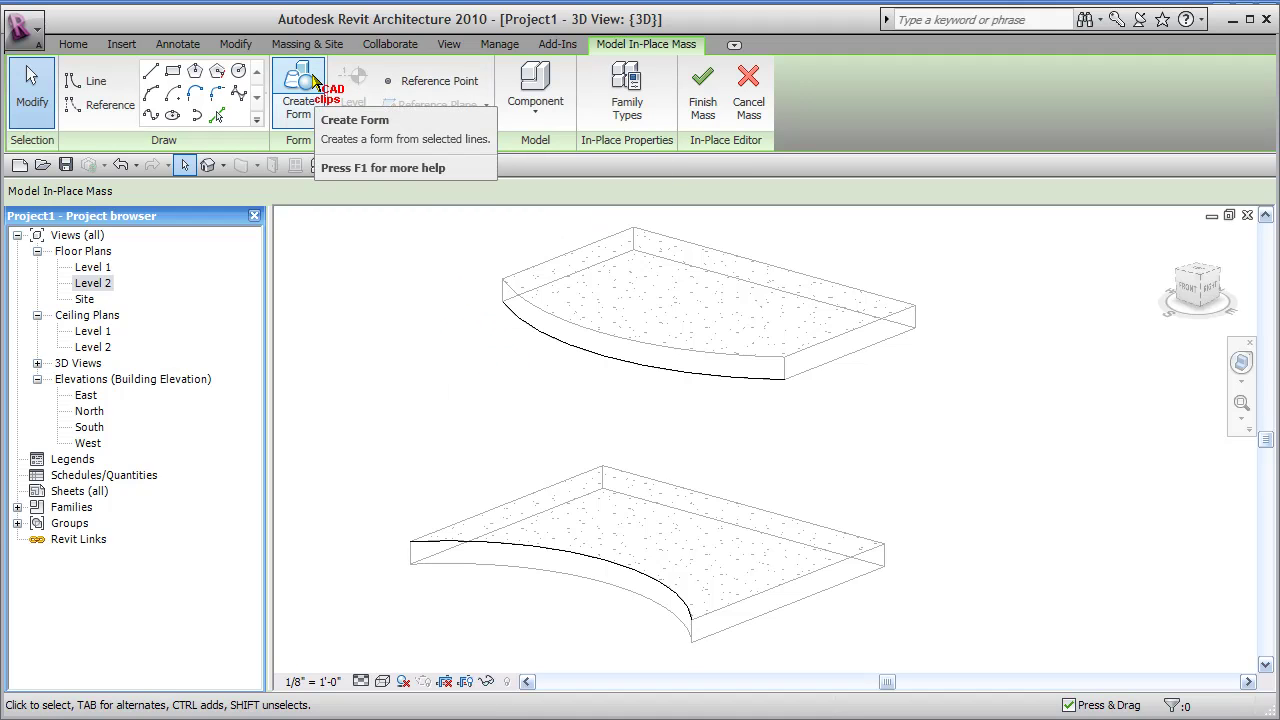
Select the upper and lower traced curves and create a surface form between them.
left_click(567, 350)
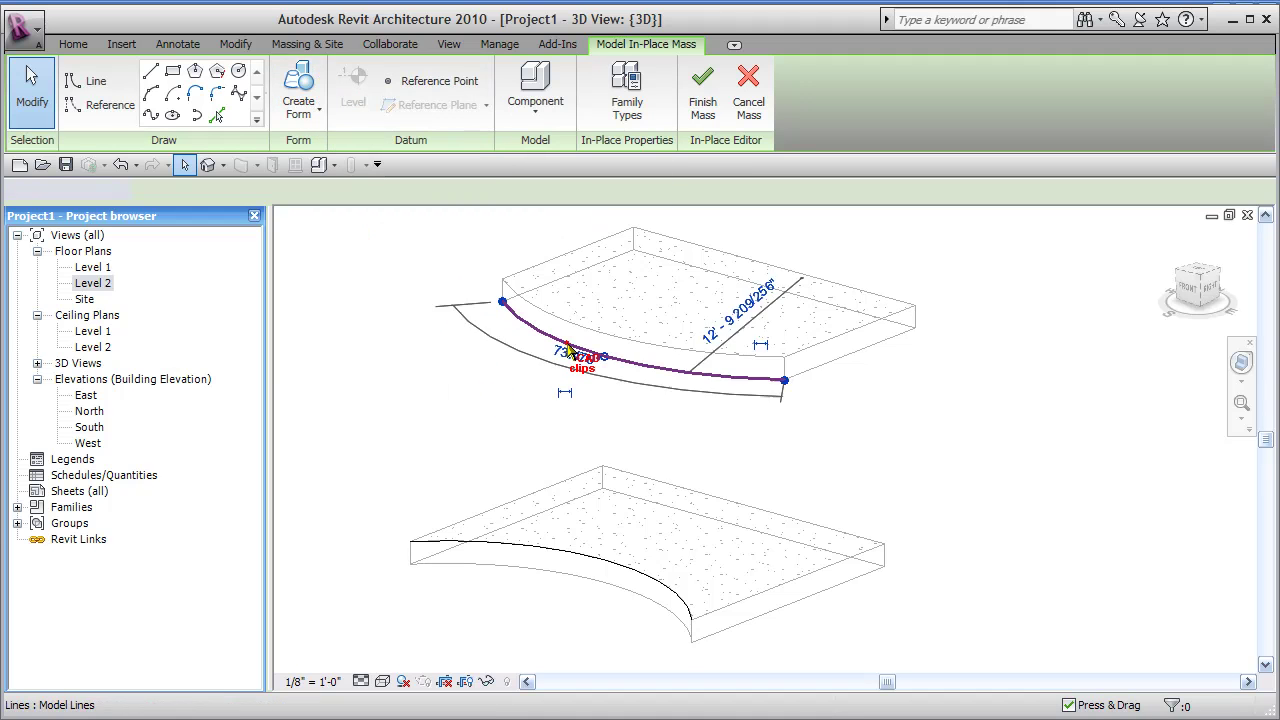
left_click(472, 548, "ctrl")
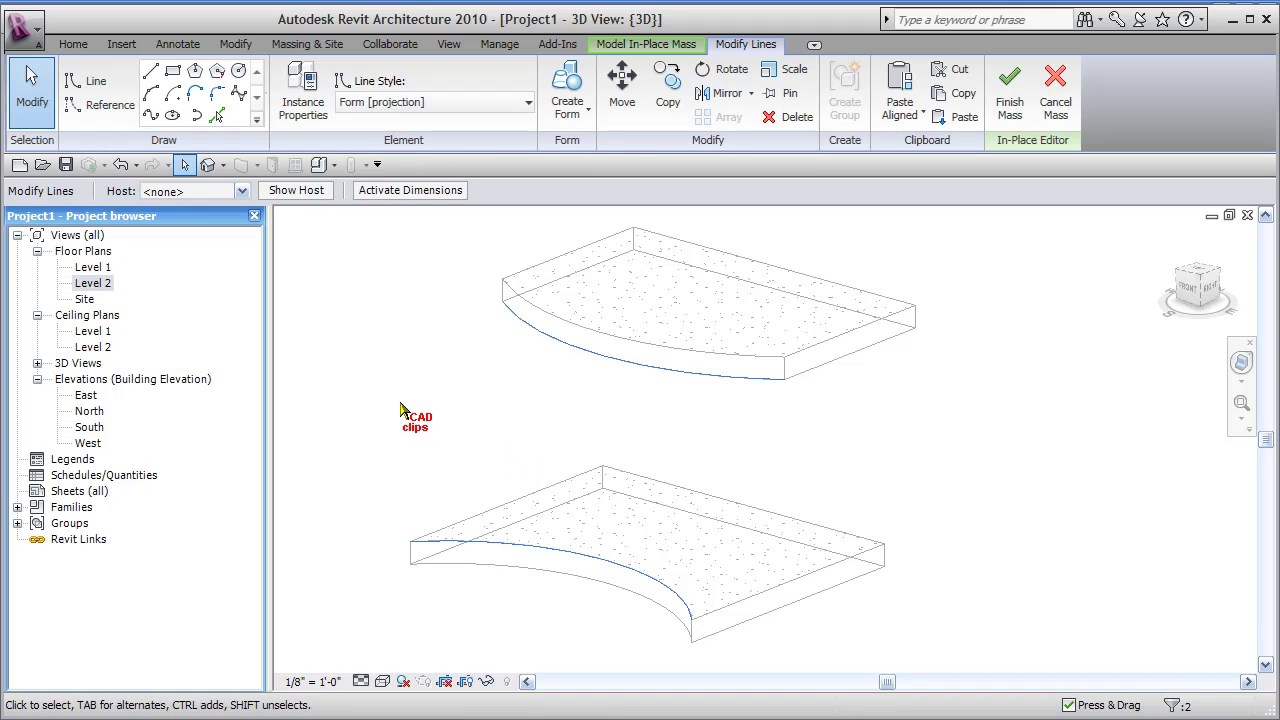
left_click(575, 90)
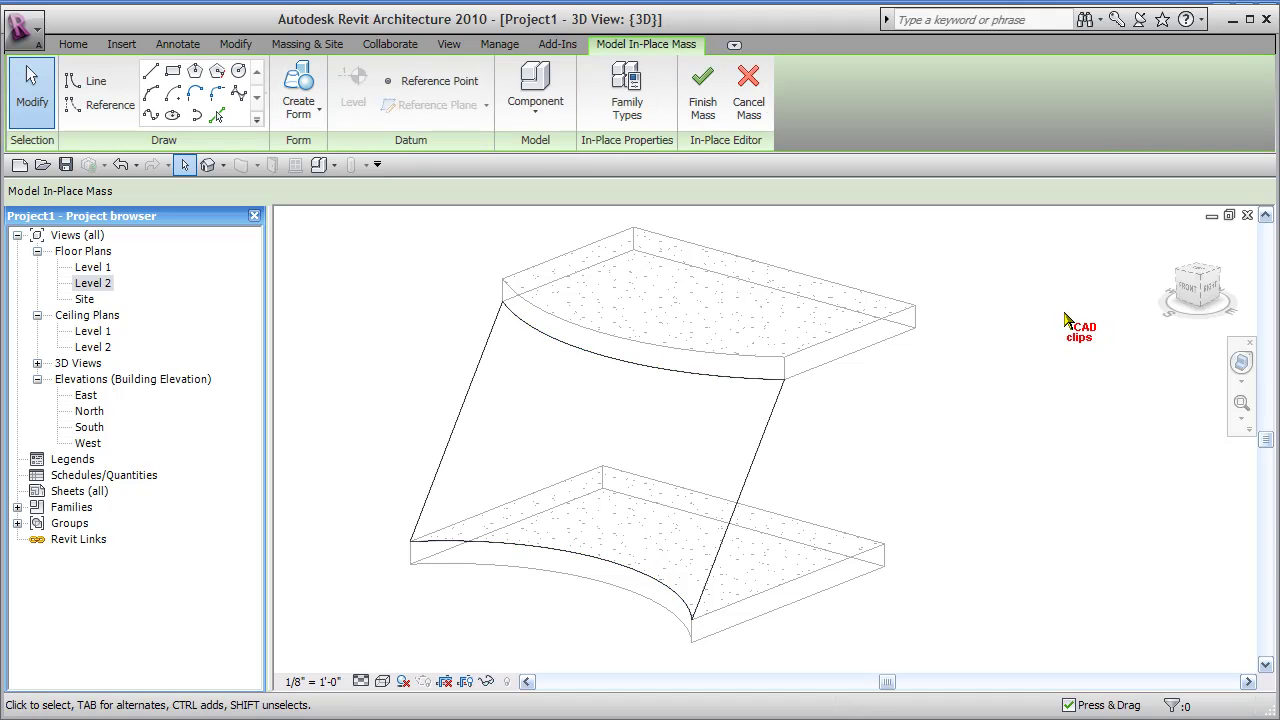
Finish Mass 1, dismiss the mesh-geometry warning, and view the surface from the side.
left_click(705, 100)
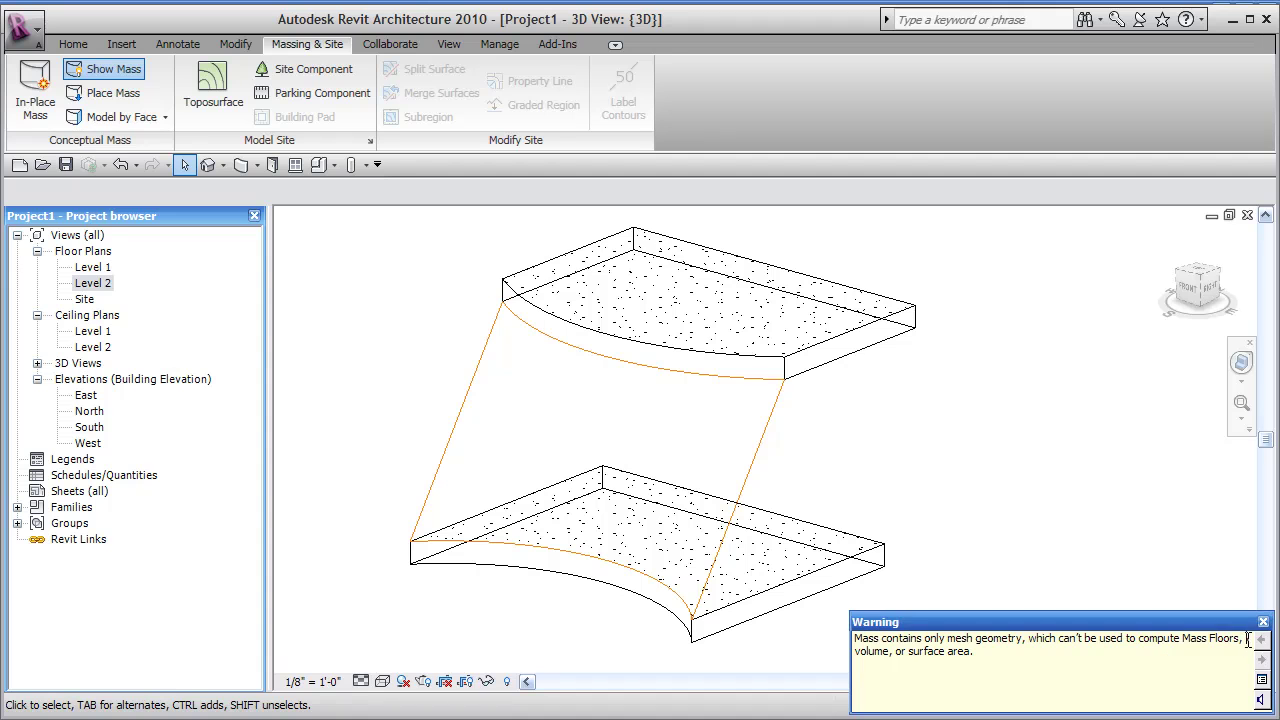
left_click_drag(1034, 656, 940, 638)
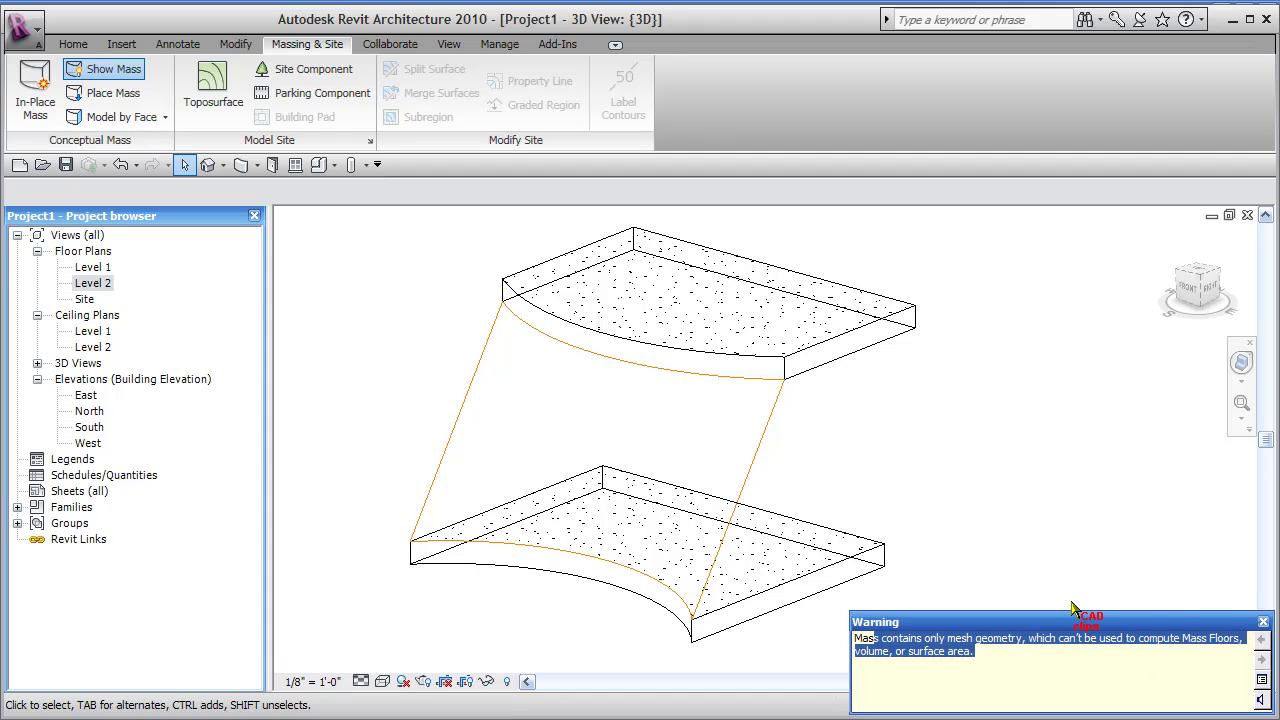
left_click(1096, 511)
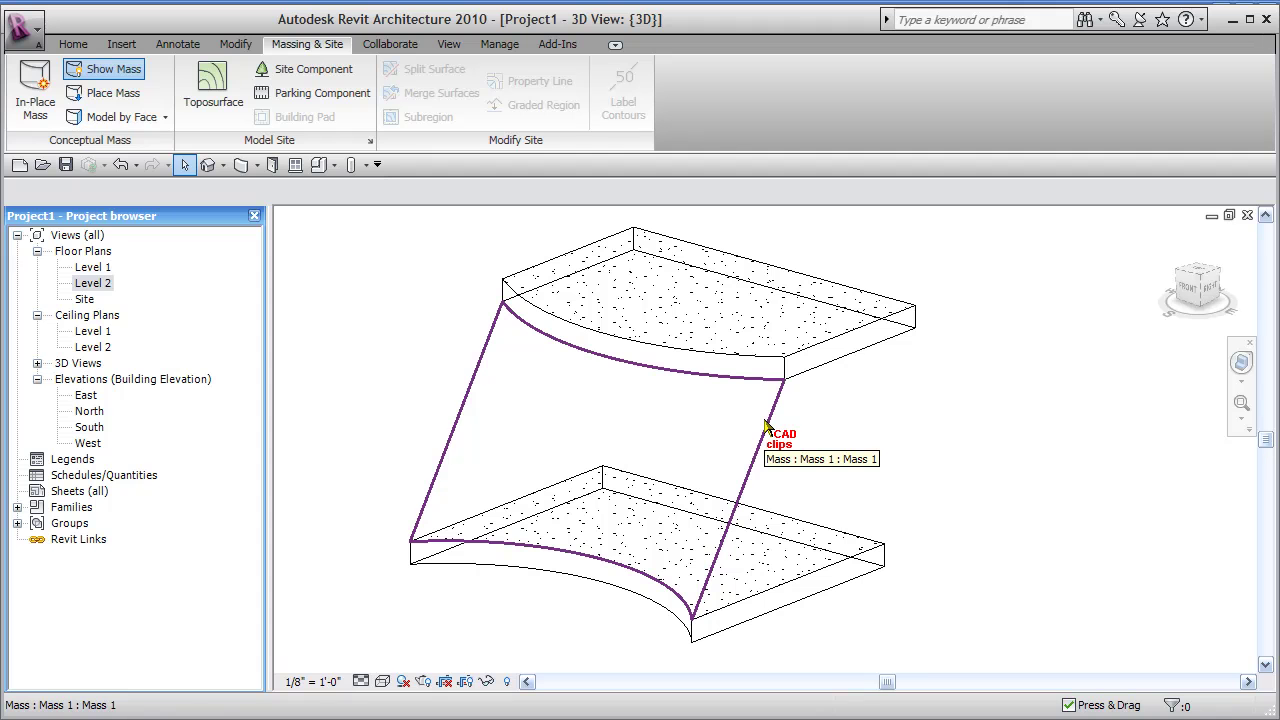
middle_click_drag(957, 500, 1000, 466, "shift")
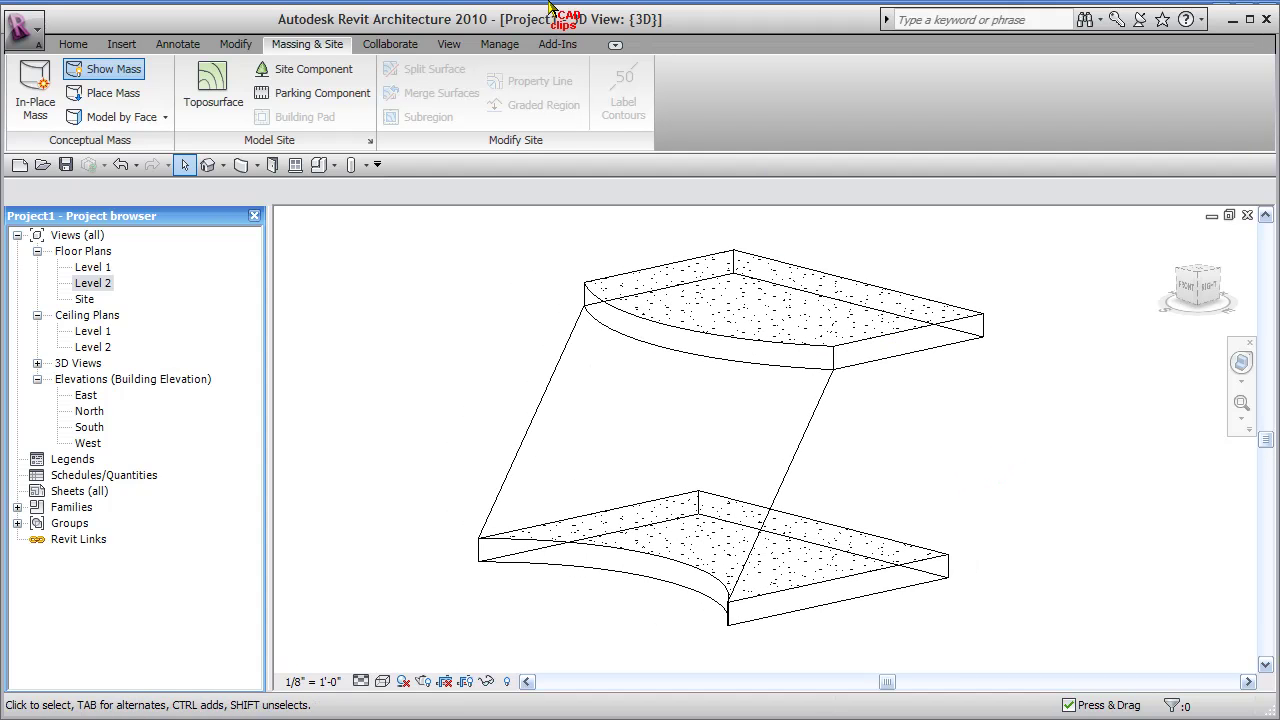
Place a 5' x 10' curtain system on the curved mass face, giving four large panels.
left_click(165, 118)
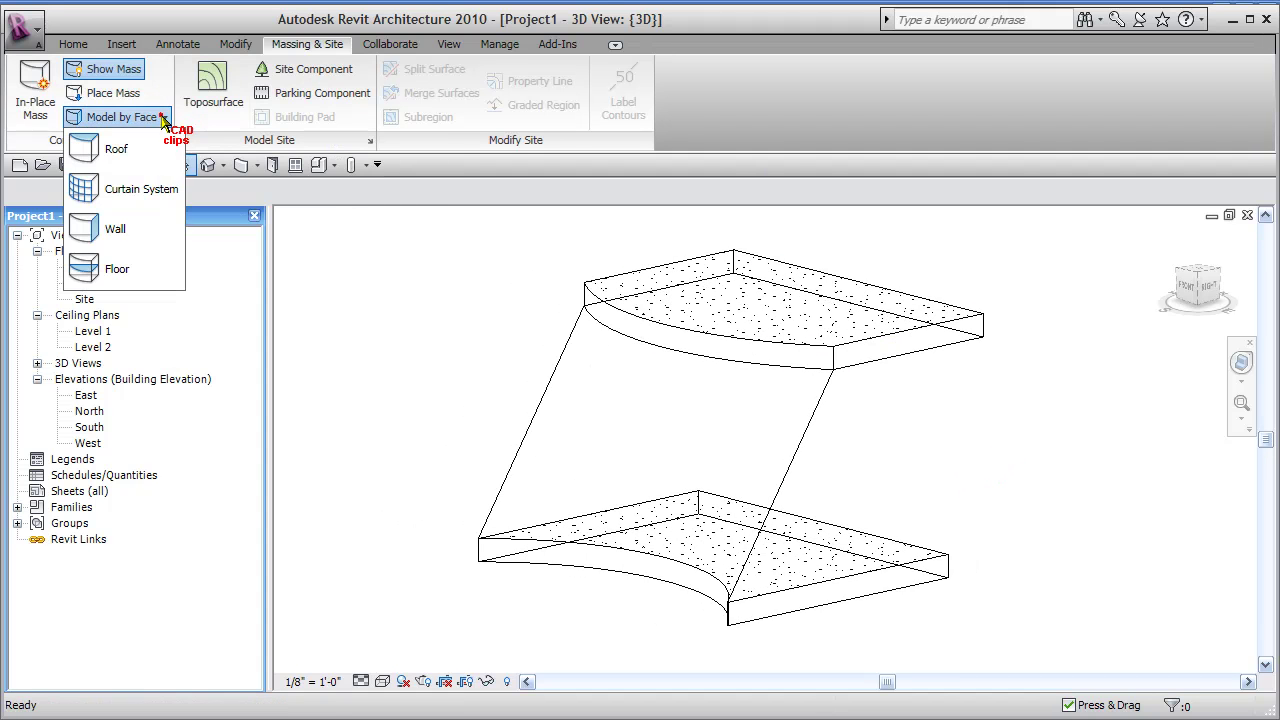
left_click(145, 192)
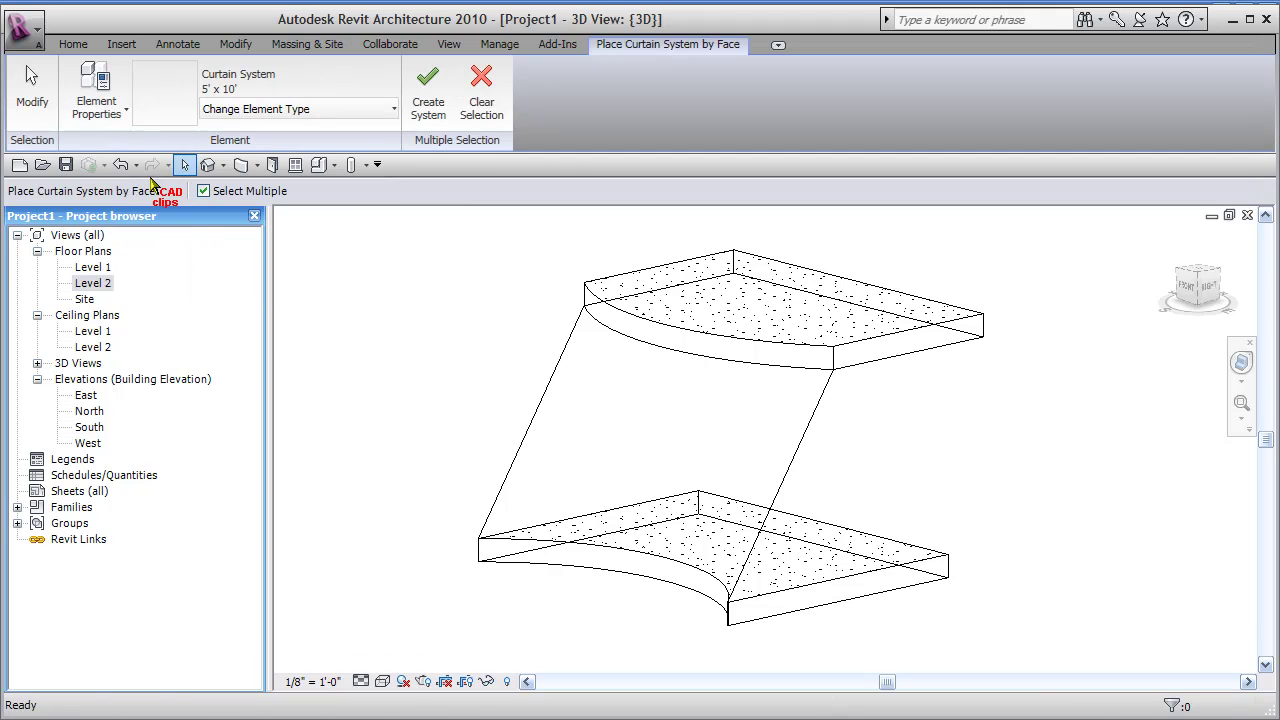
left_click(530, 385)
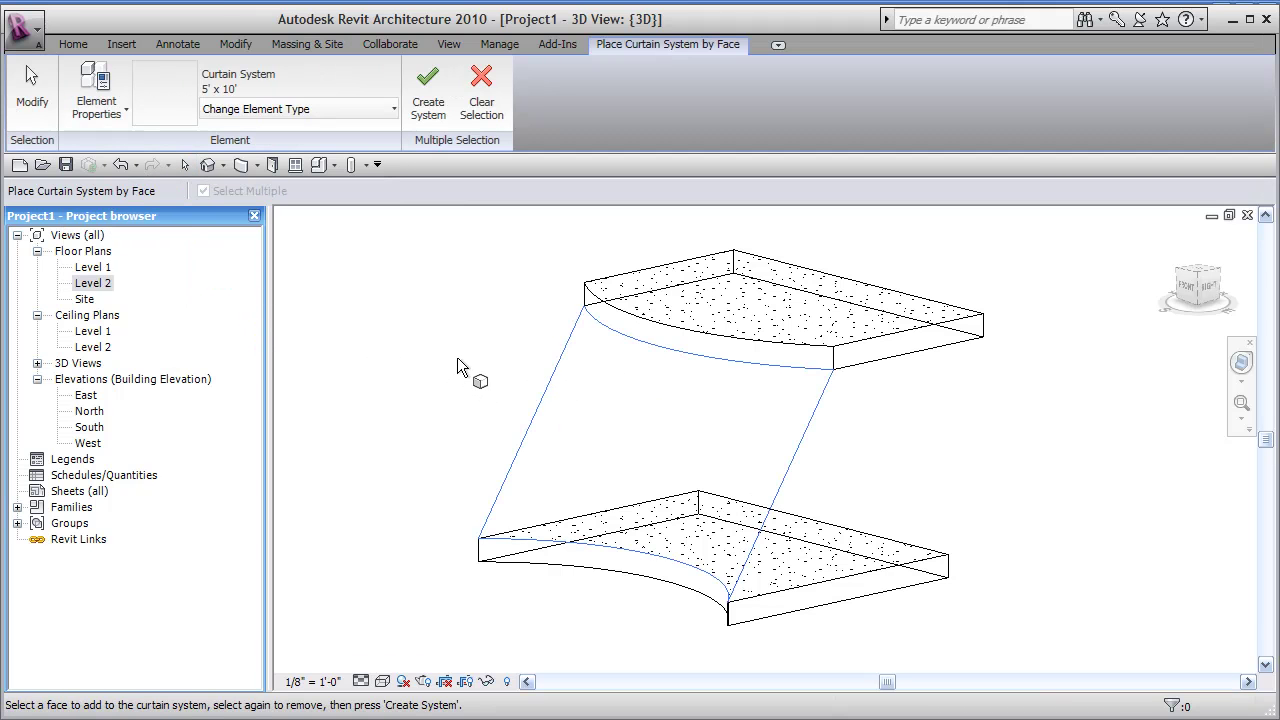
left_click(428, 95)
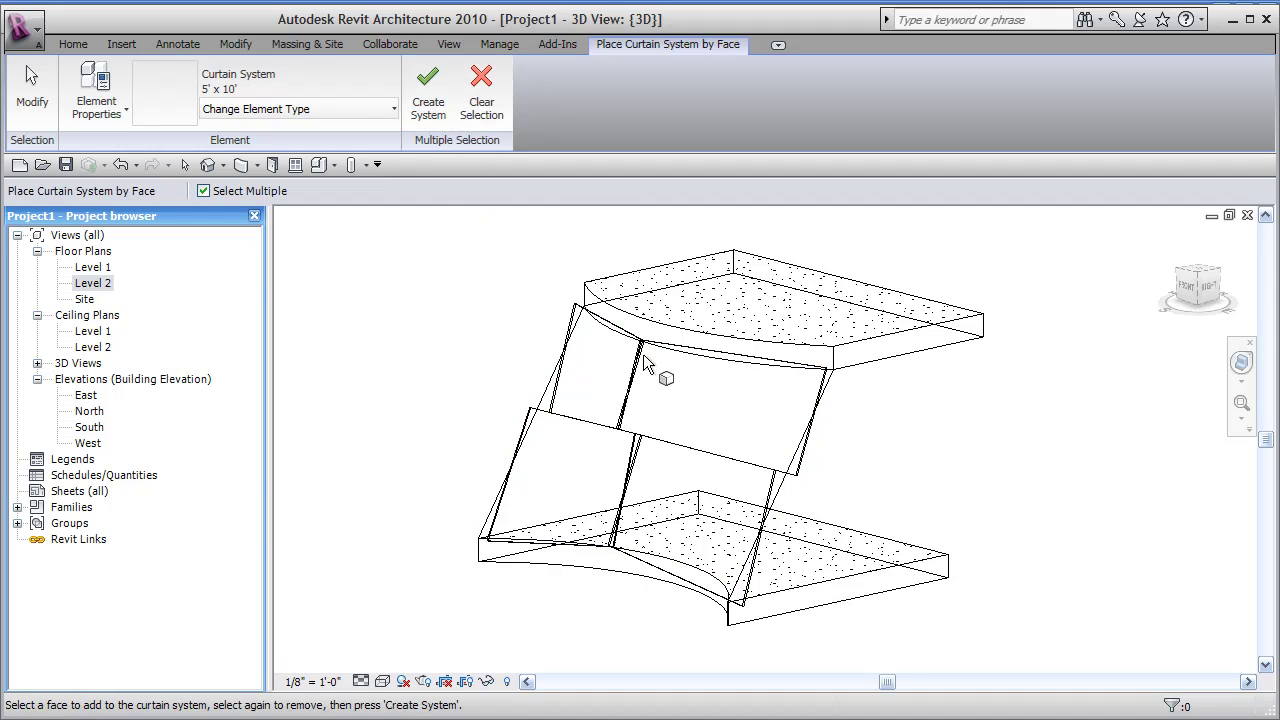
middle_click_drag(904, 484, 1037, 455, "shift")
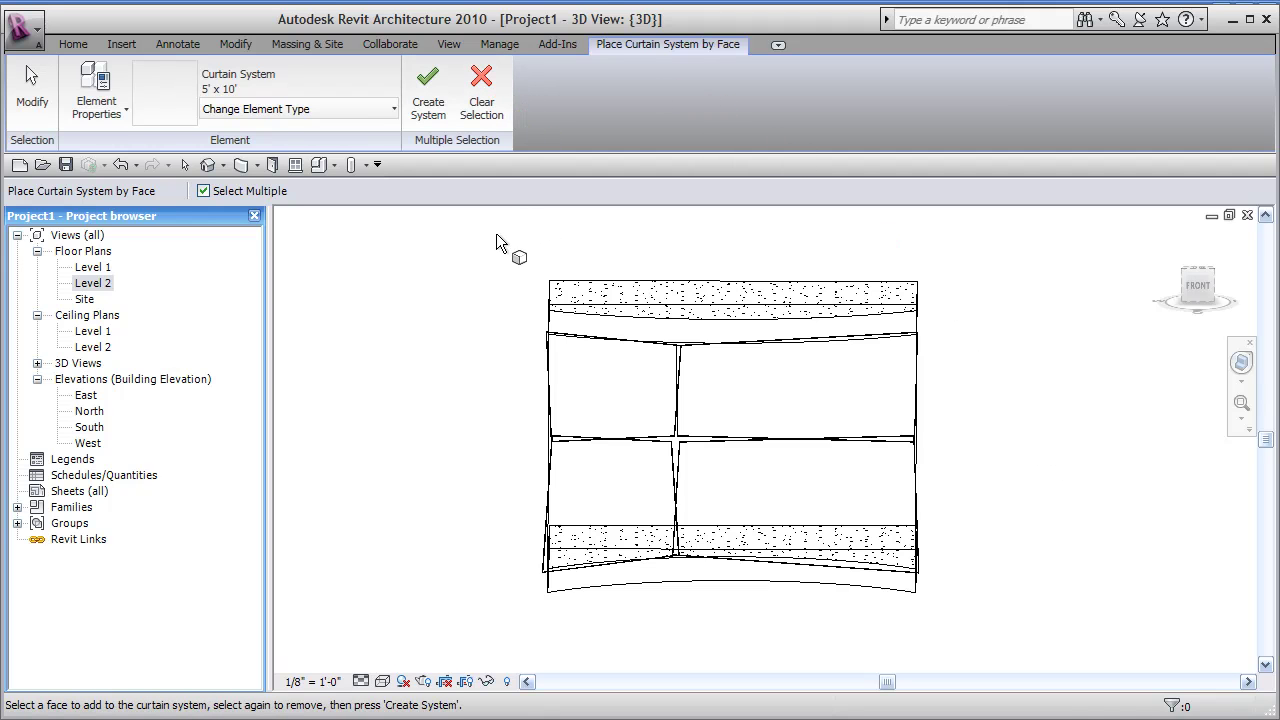
key("Escape")
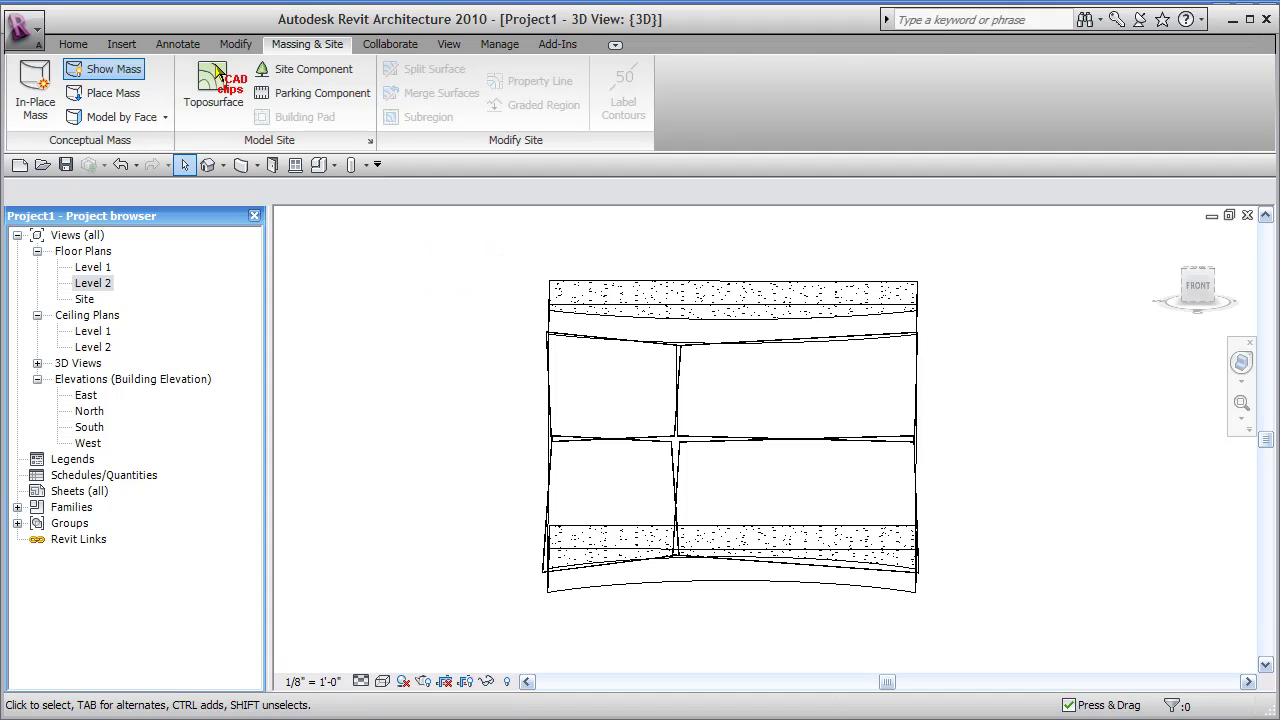
Add ten vertical curtain grid lines across the curved curtain system.
left_click(74, 45)
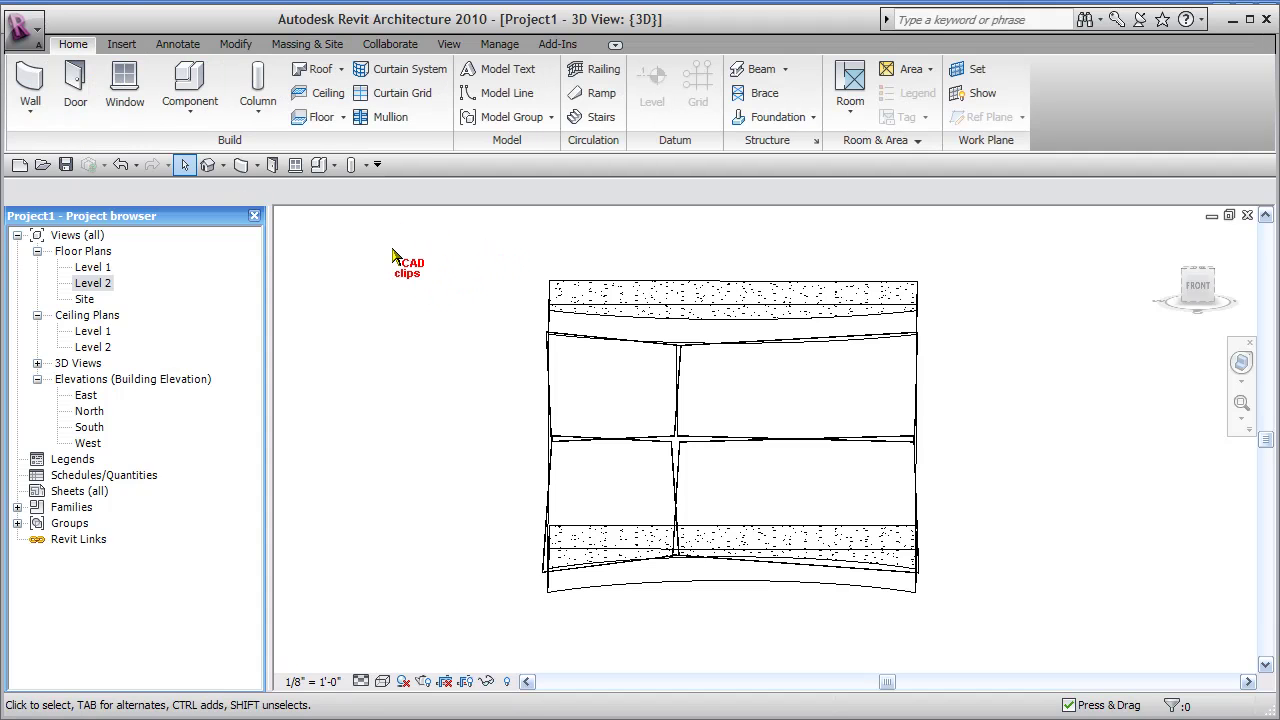
left_click(420, 94)
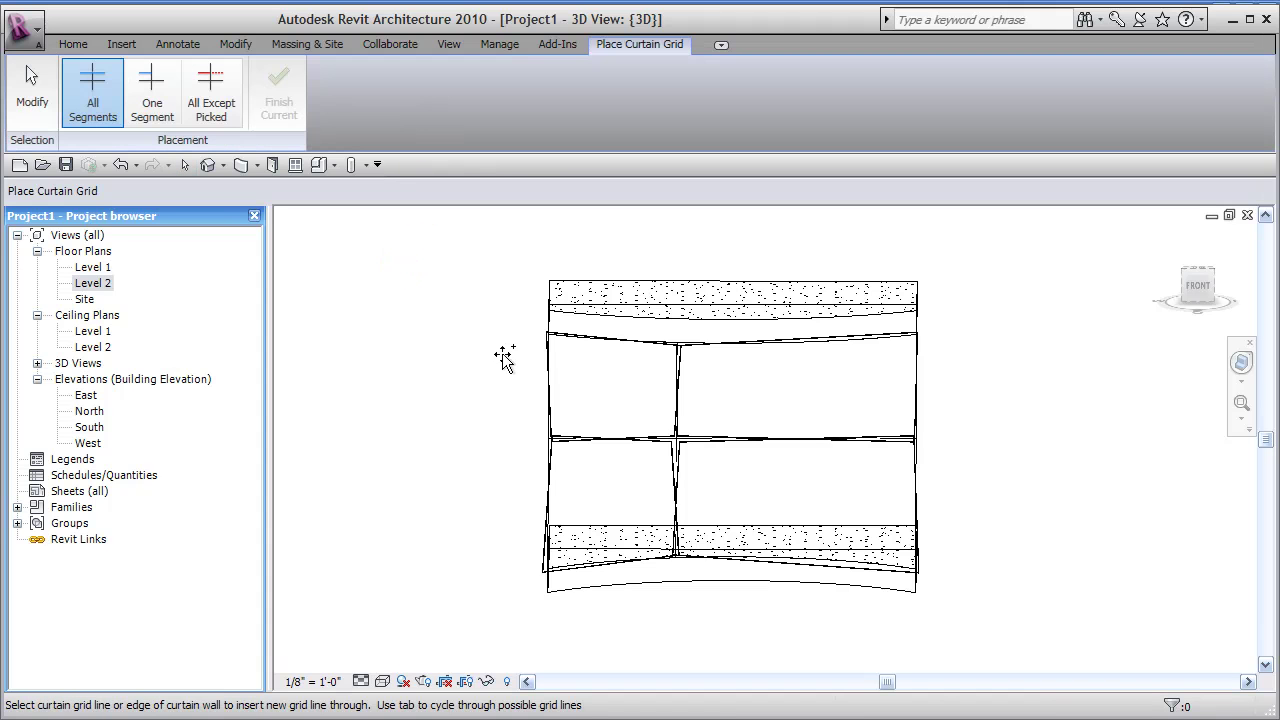
left_click(791, 345)
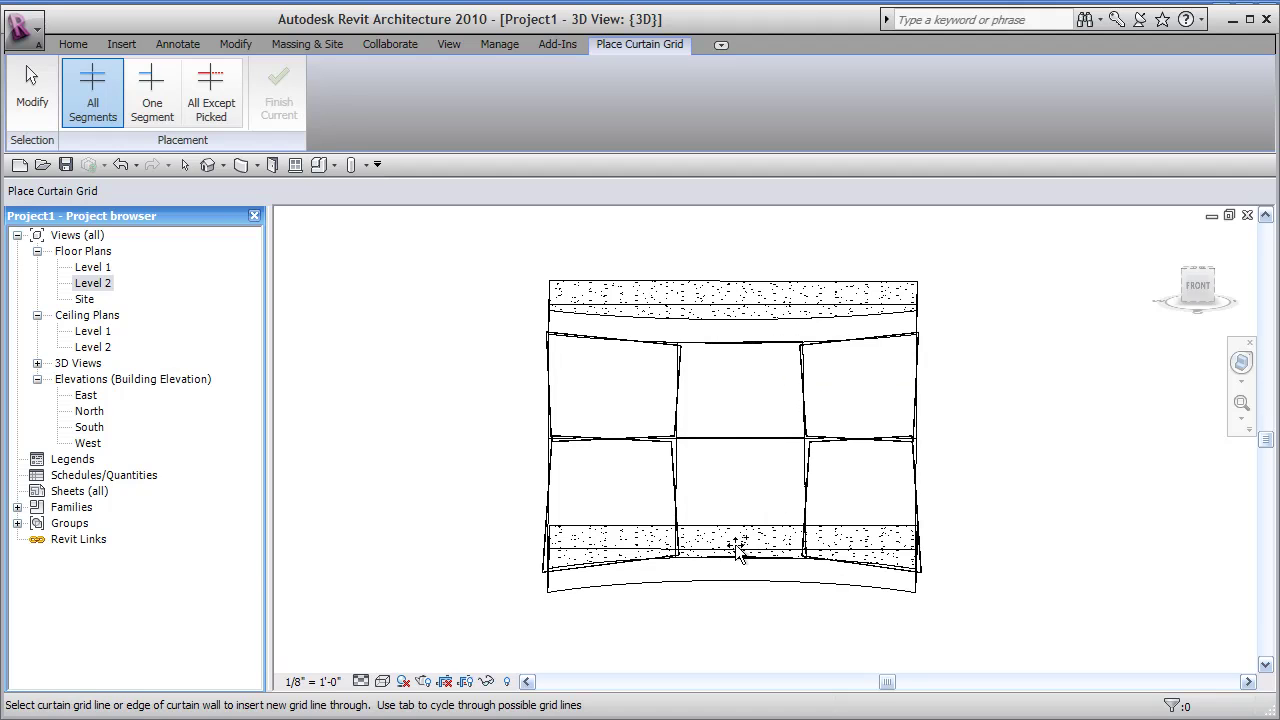
left_click(609, 352)
left_click(738, 347)
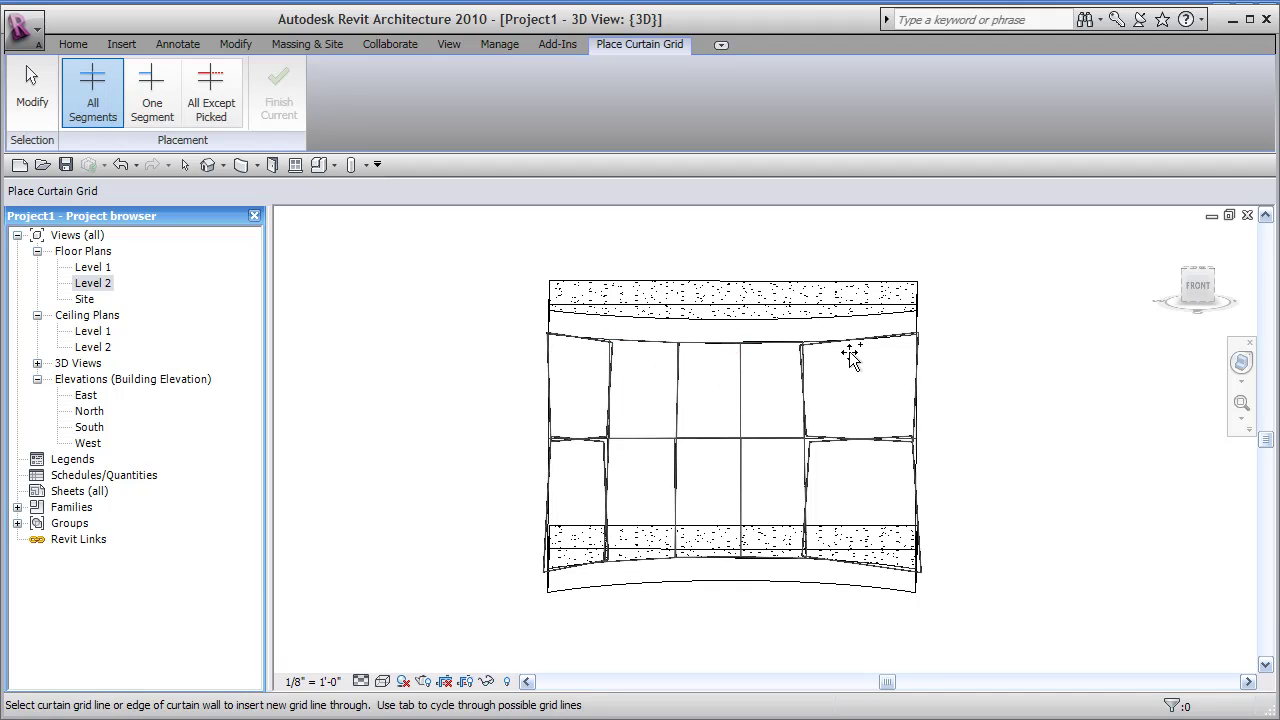
left_click(870, 345)
left_click(836, 346)
left_click(890, 347)
left_click(772, 347)
left_click(708, 350)
left_click(643, 350)
left_click(580, 350)
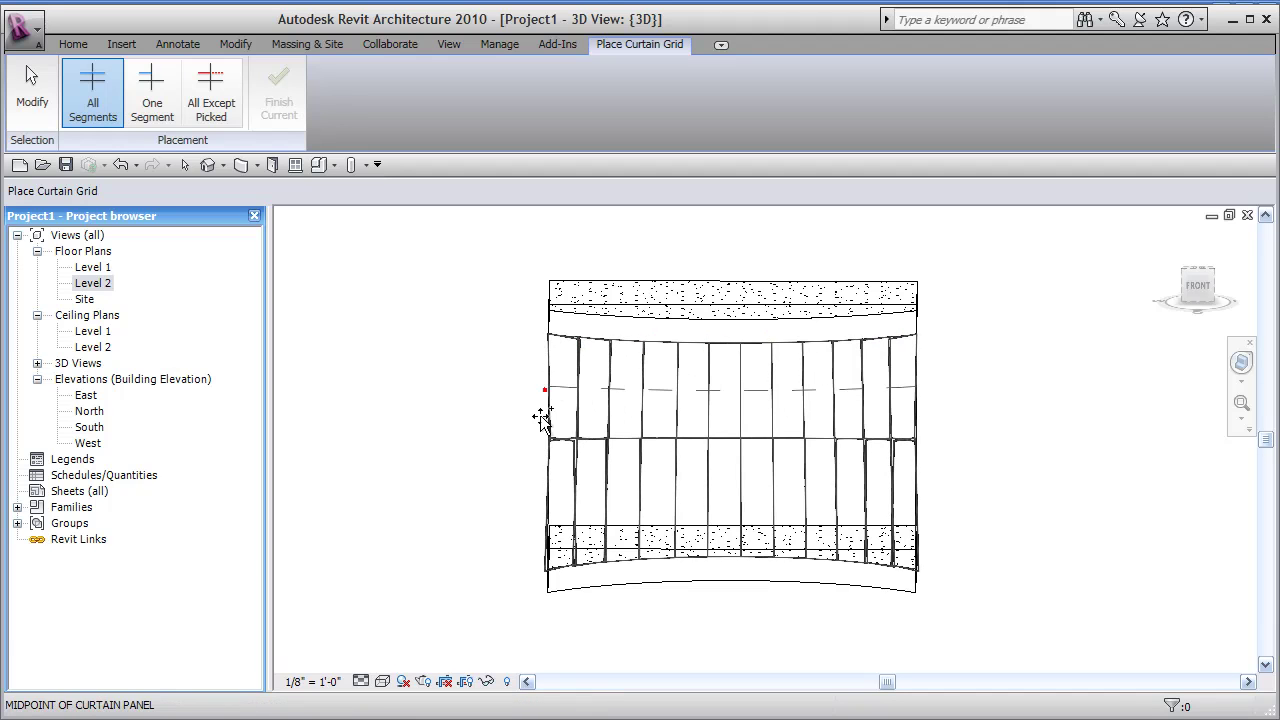
Add four horizontal curtain grid lines, then view the wall at an angle.
left_click(543, 500)
left_click(556, 366)
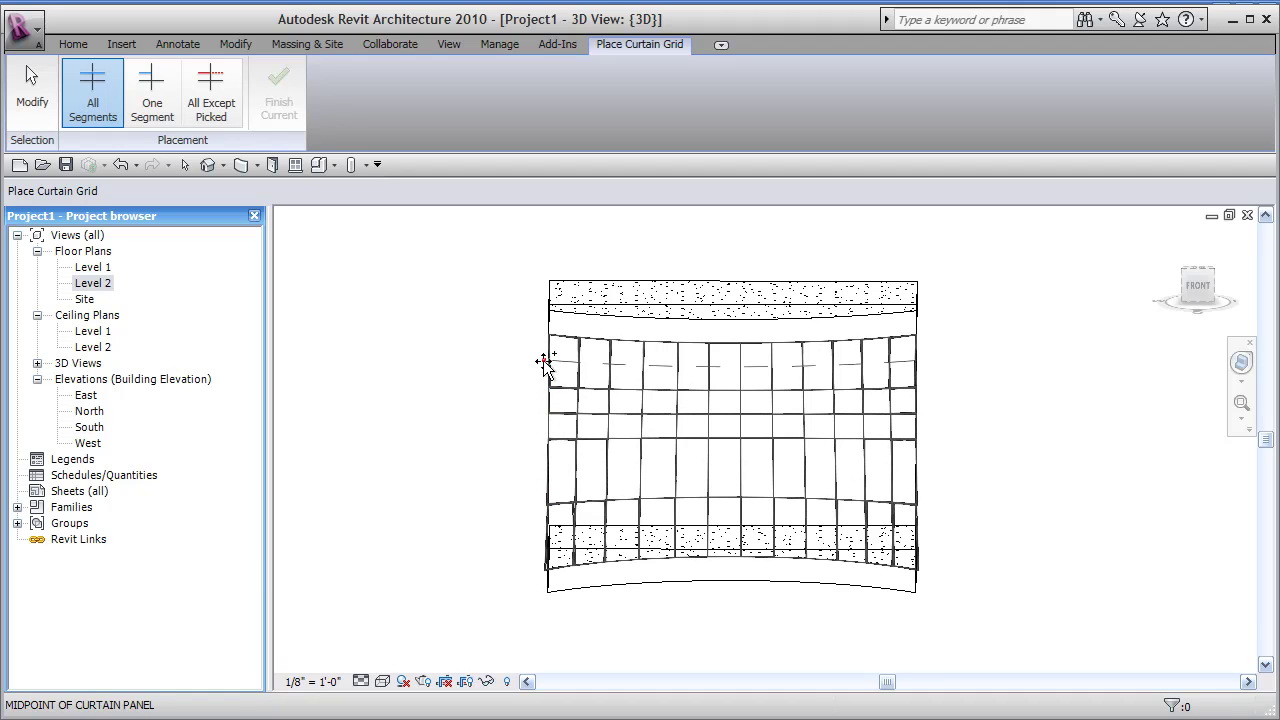
left_click(543, 366)
left_click(532, 539)
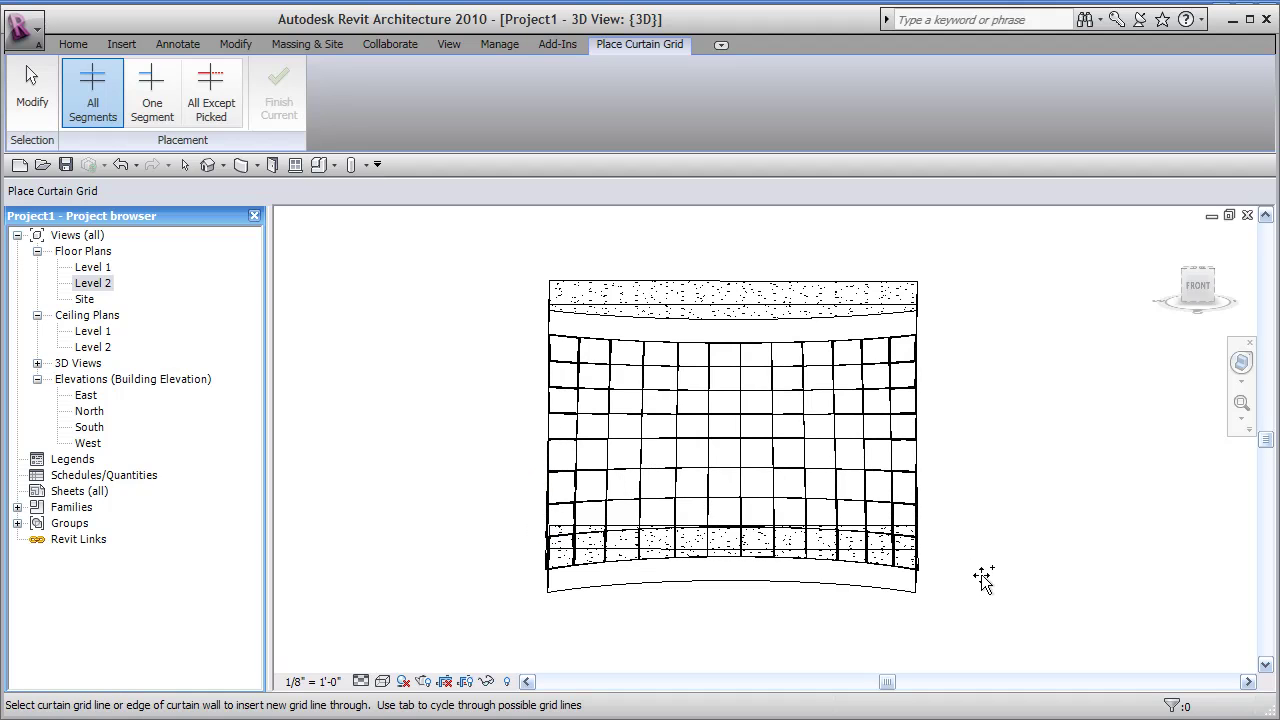
middle_click_drag(1040, 563, 960, 372, "shift")
Place rectangular 1.5" x 2.5" mullions on all curtain grid lines at once.
key("Escape")
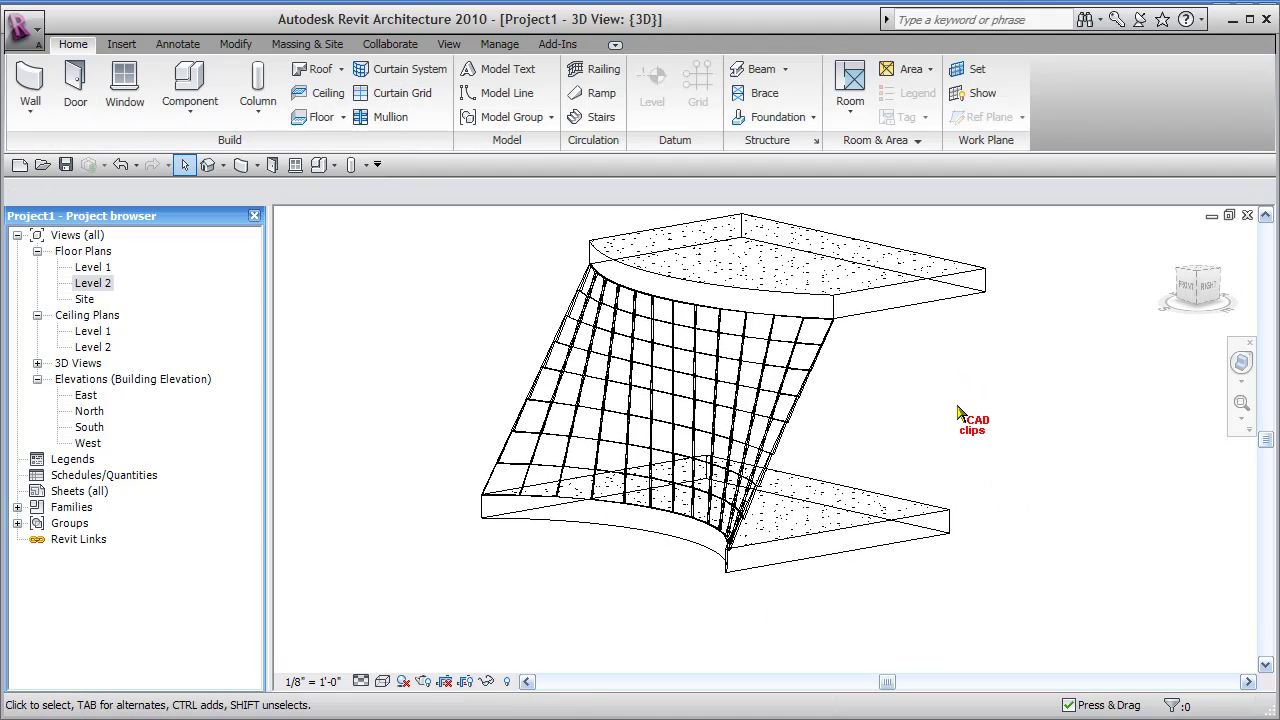
left_click(363, 117)
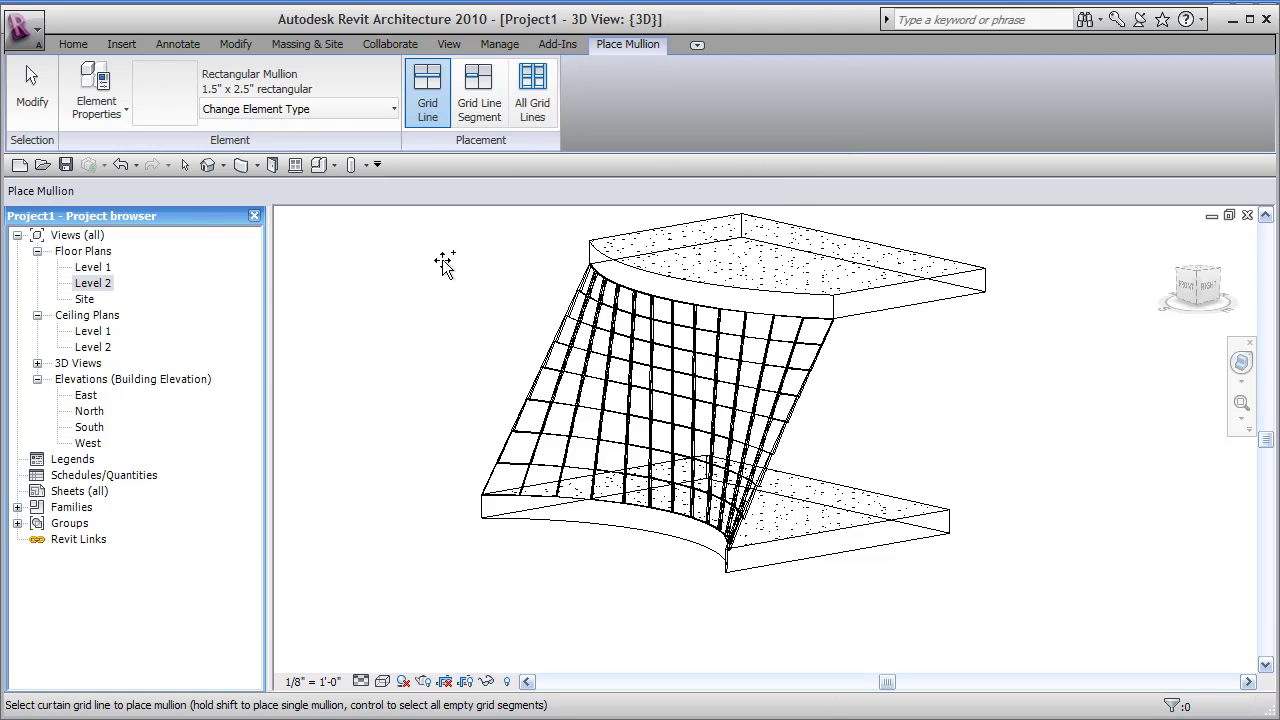
left_click(395, 112)
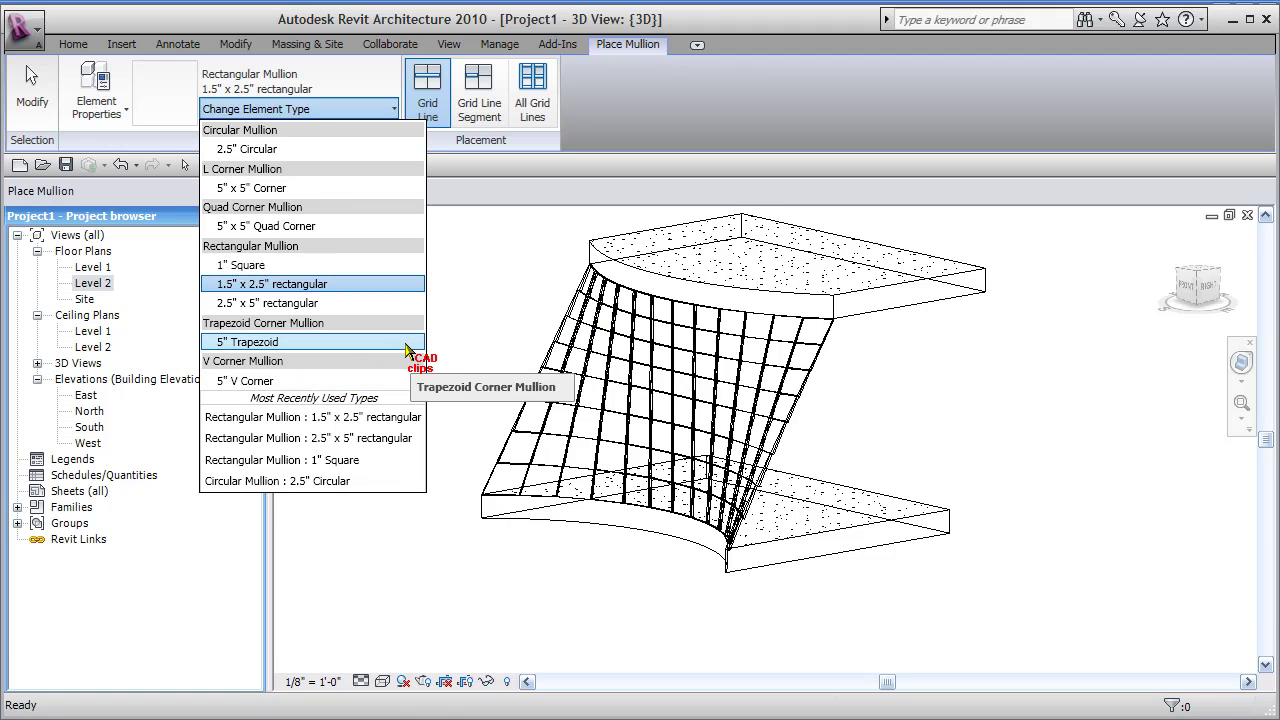
left_click(262, 92)
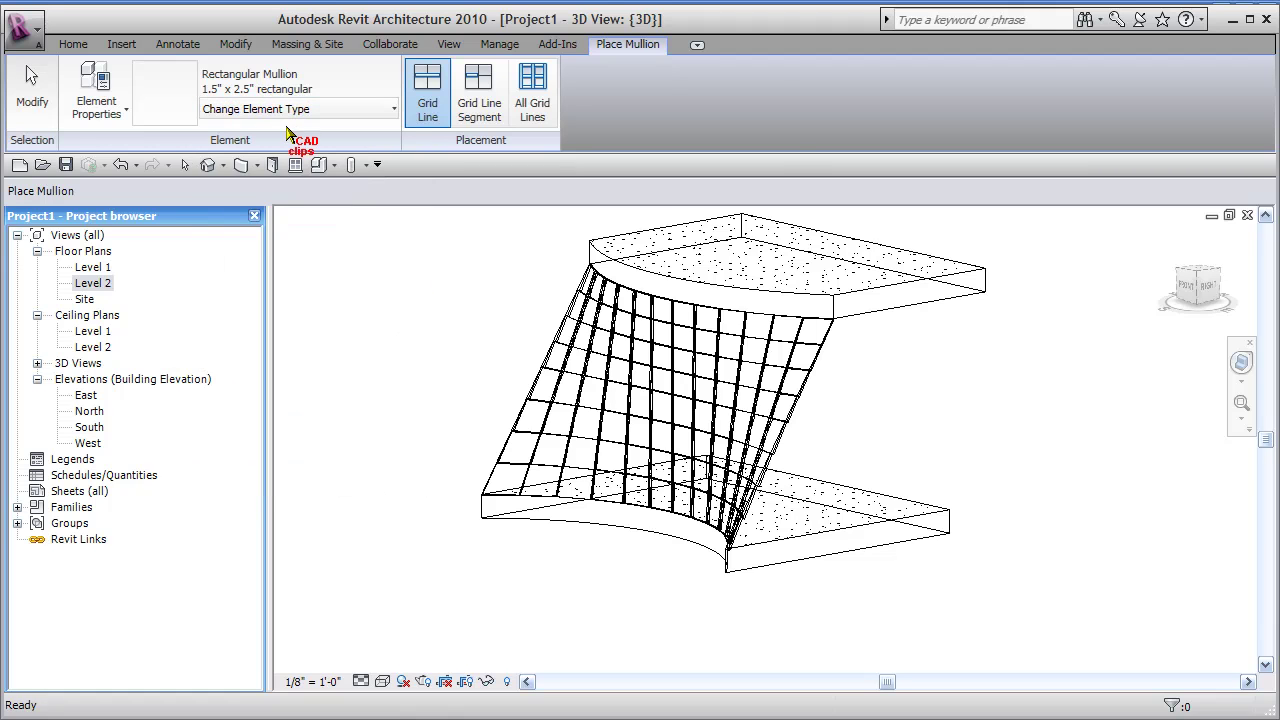
left_click(546, 106)
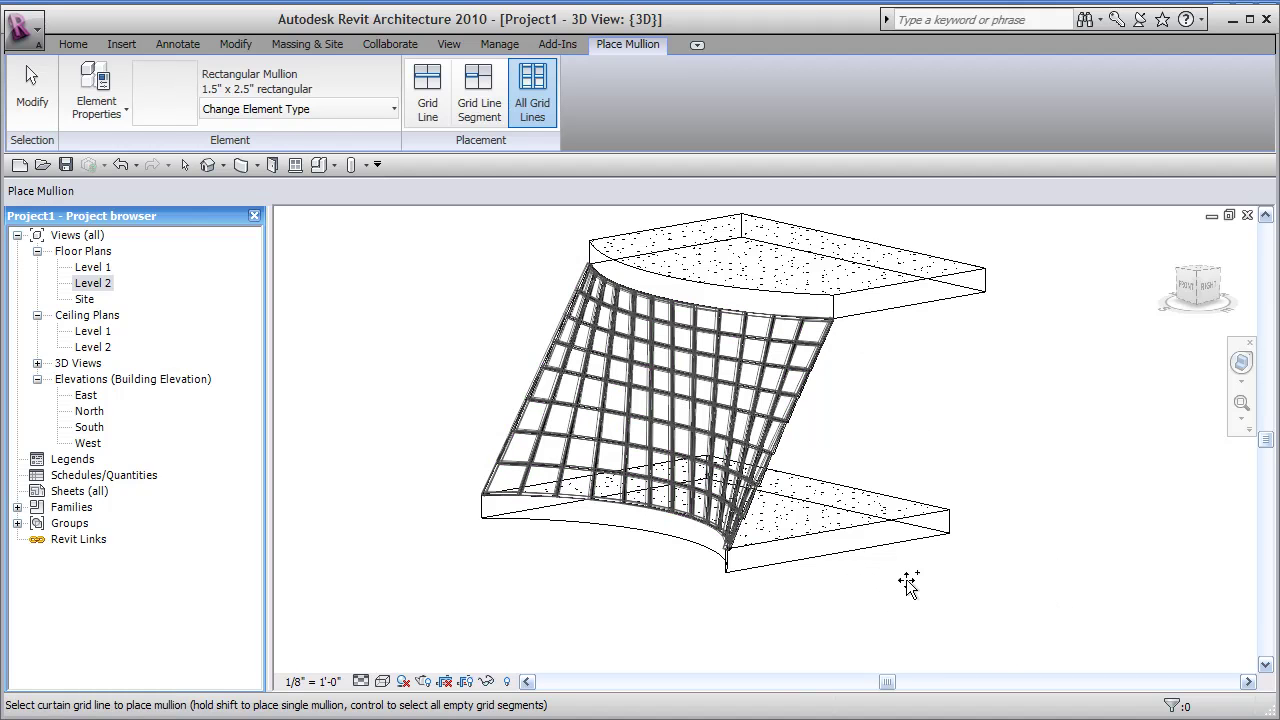
key("Escape")
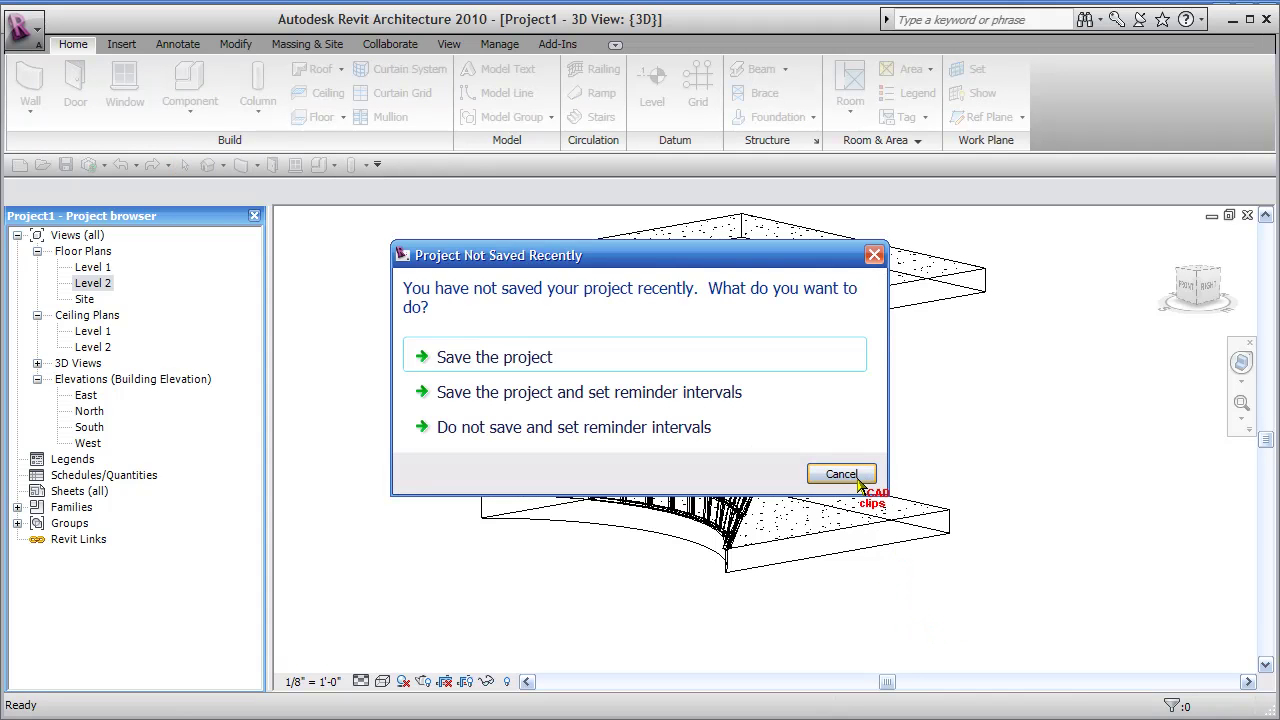
Dismiss the save reminder without saving and orbit around the glazed, mullioned curtain wall.
left_click(857, 479)
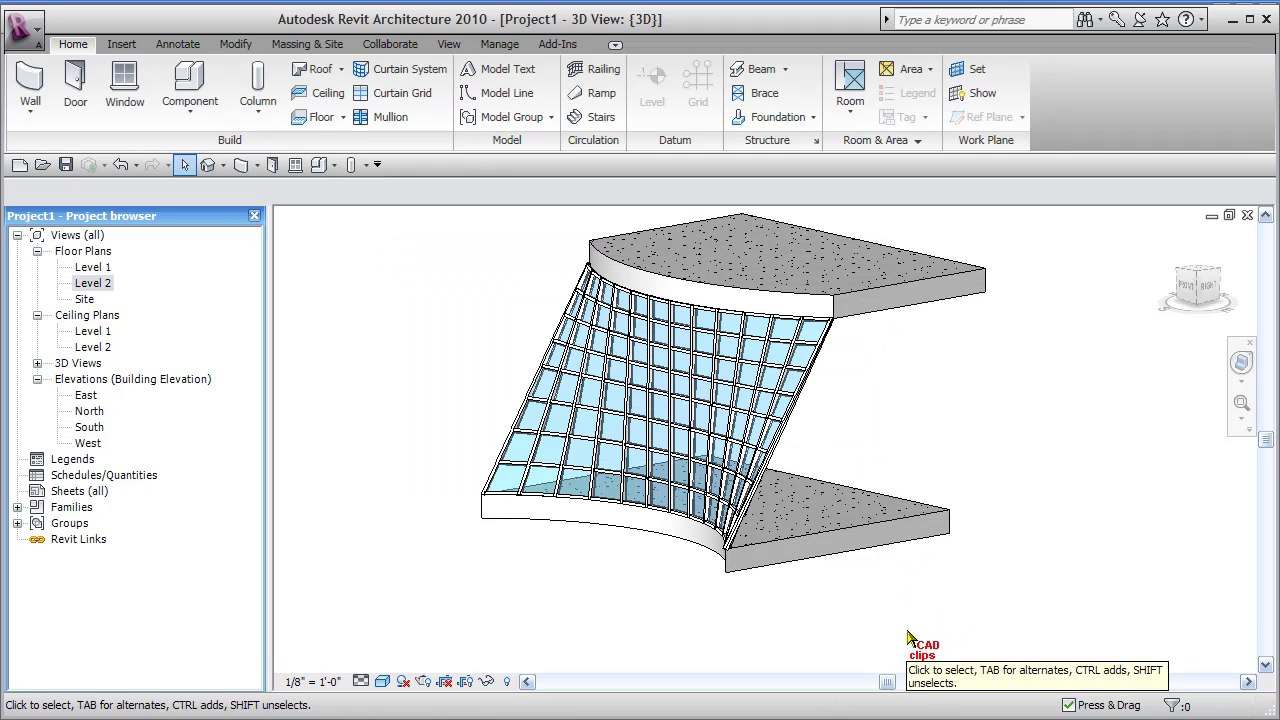
middle_click_drag(902, 638, 961, 604)
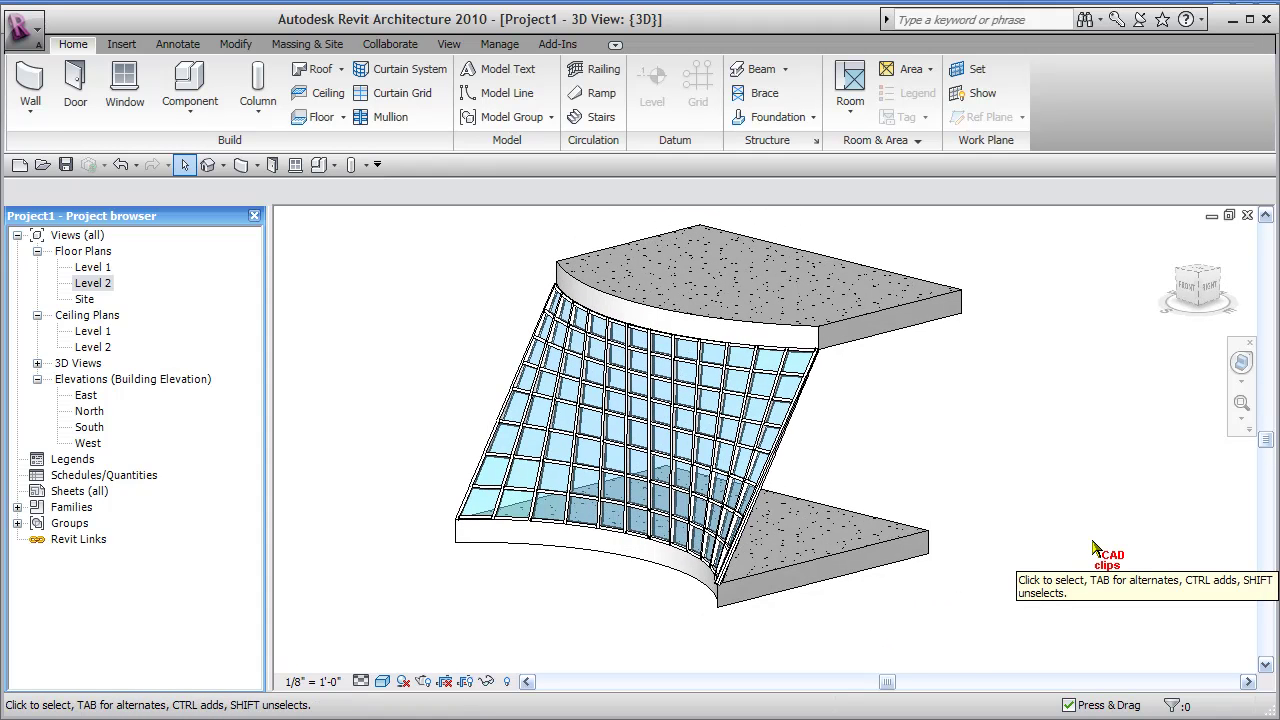